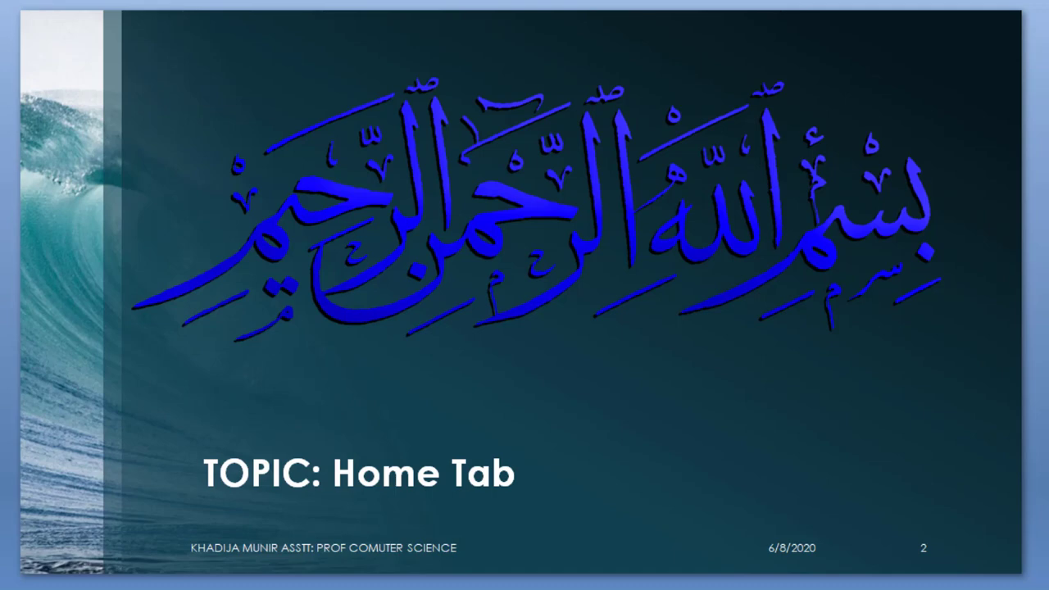
key(Right)
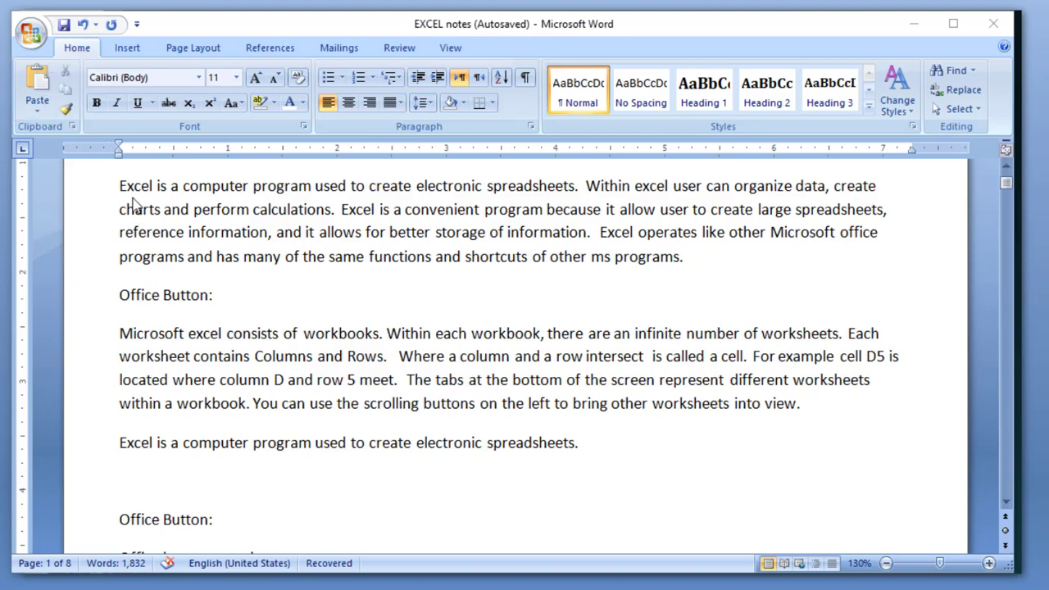
Copy the opening sentence about Excel and paste it four times into the identical sentence's paragraph below the worksheets paragraph
drag(120, 186, 587, 194)
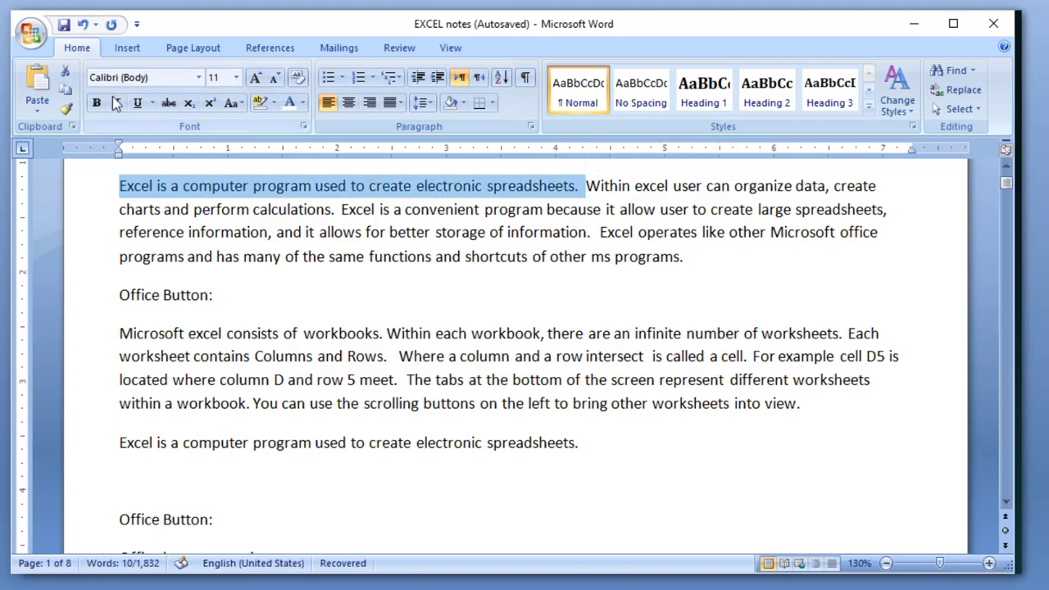
click(64, 97)
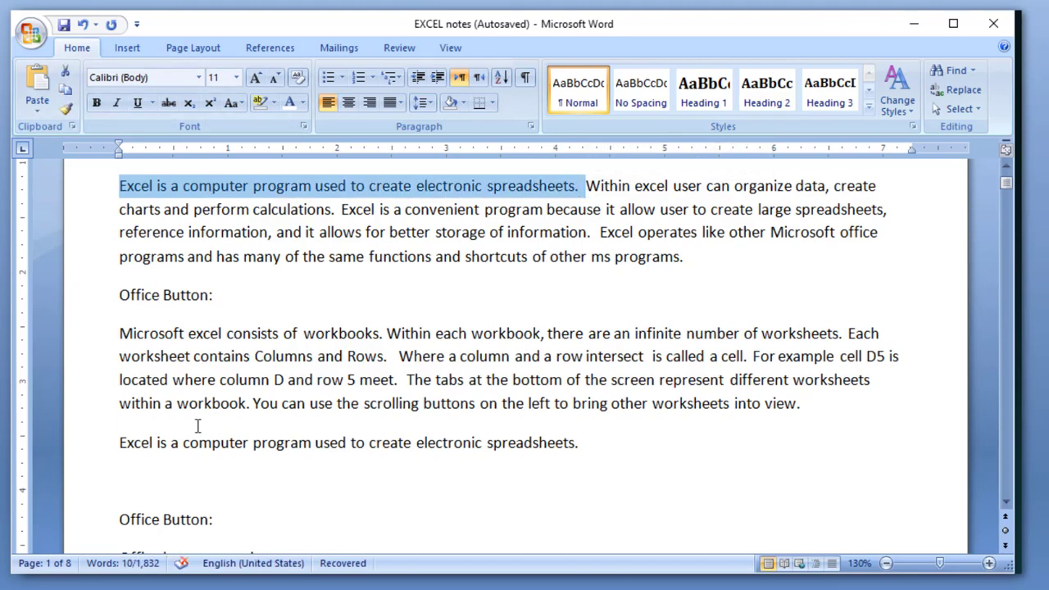
click(123, 449)
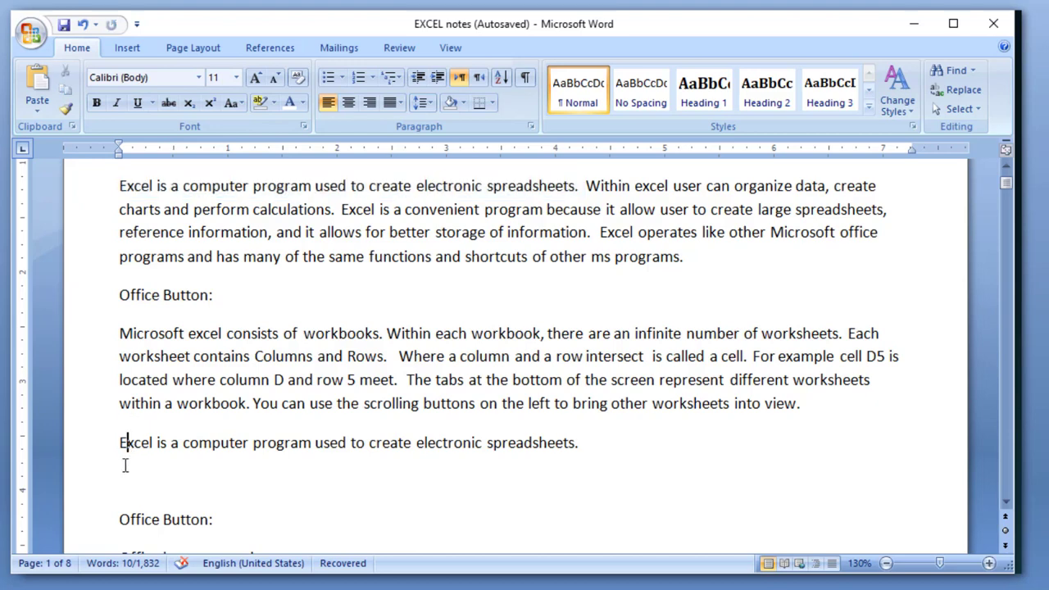
click(37, 81)
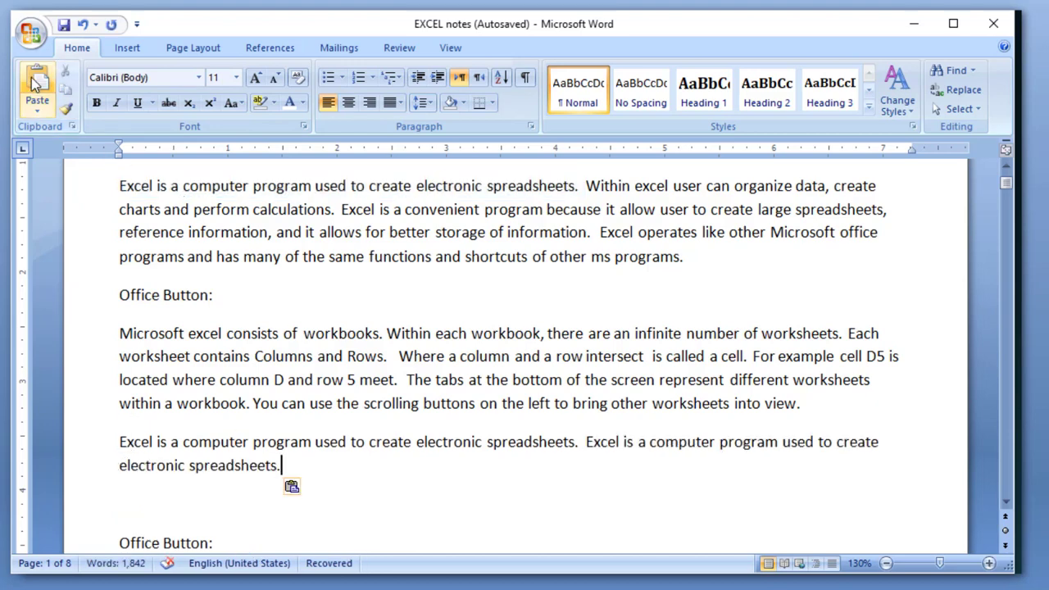
click(36, 81)
click(36, 81)
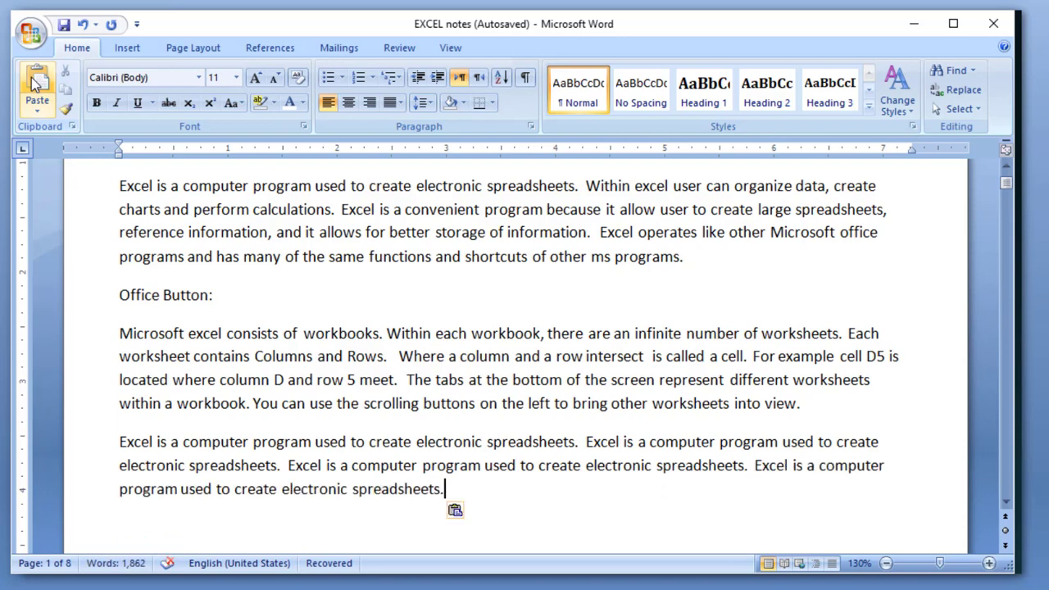
click(36, 81)
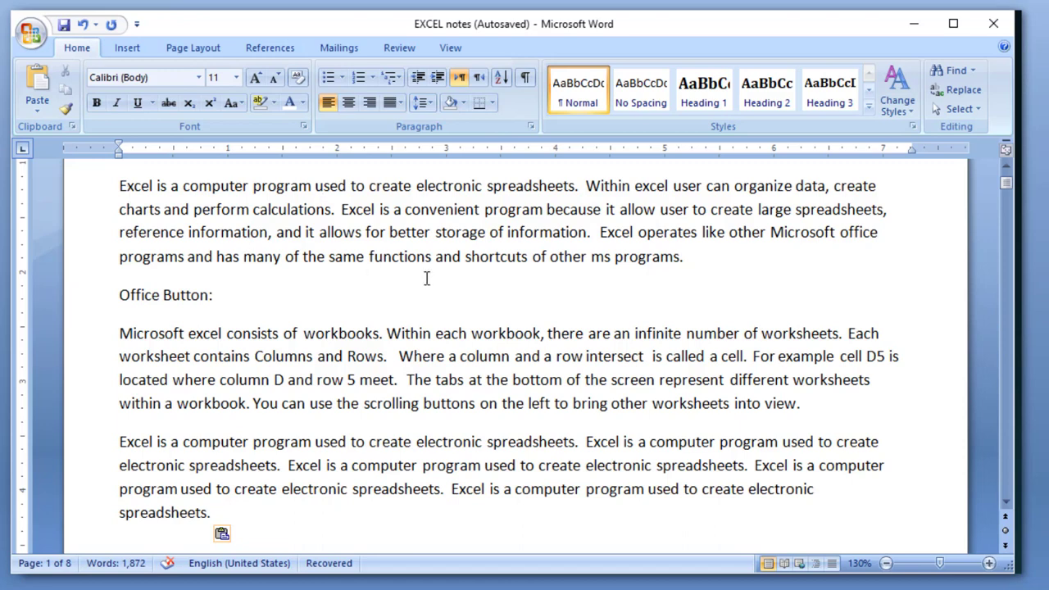
Cut the first "Office Button:" heading and paste it into the empty line below the repeated-sentence paragraph
click(218, 293)
triple_click(197, 295)
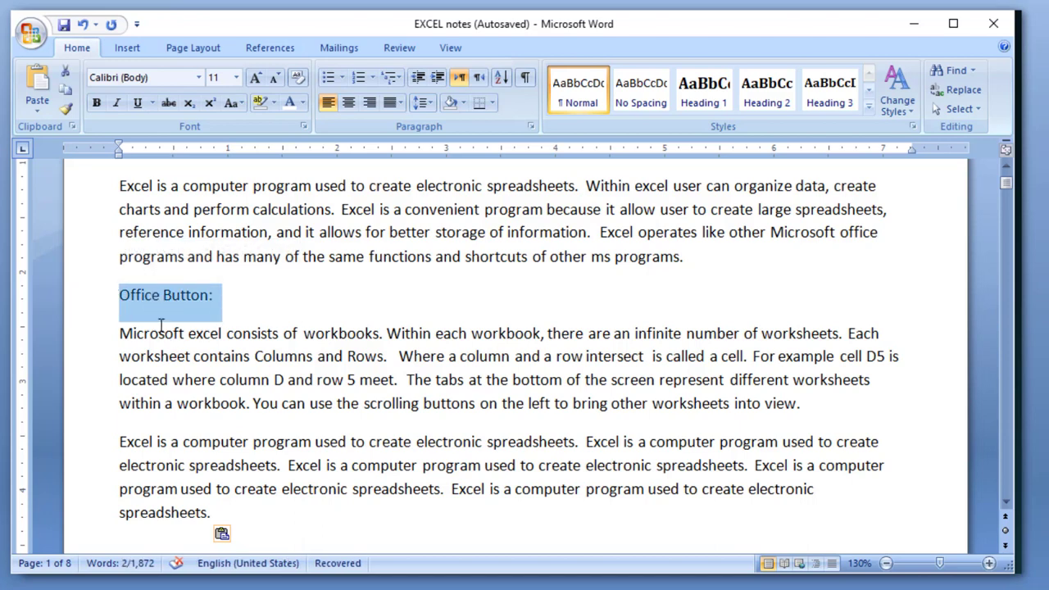
click(65, 71)
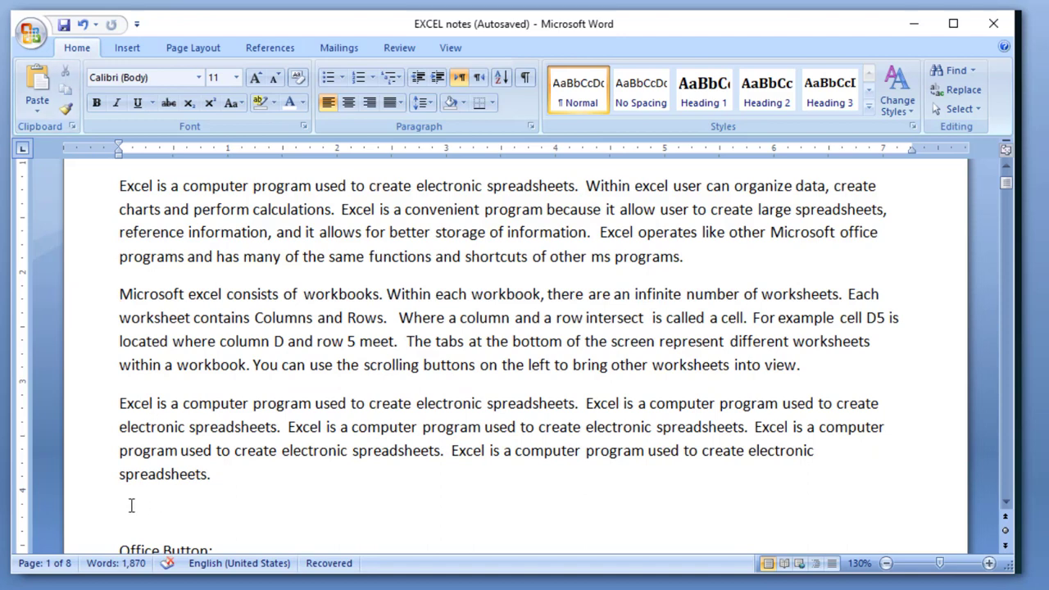
click(129, 503)
click(37, 80)
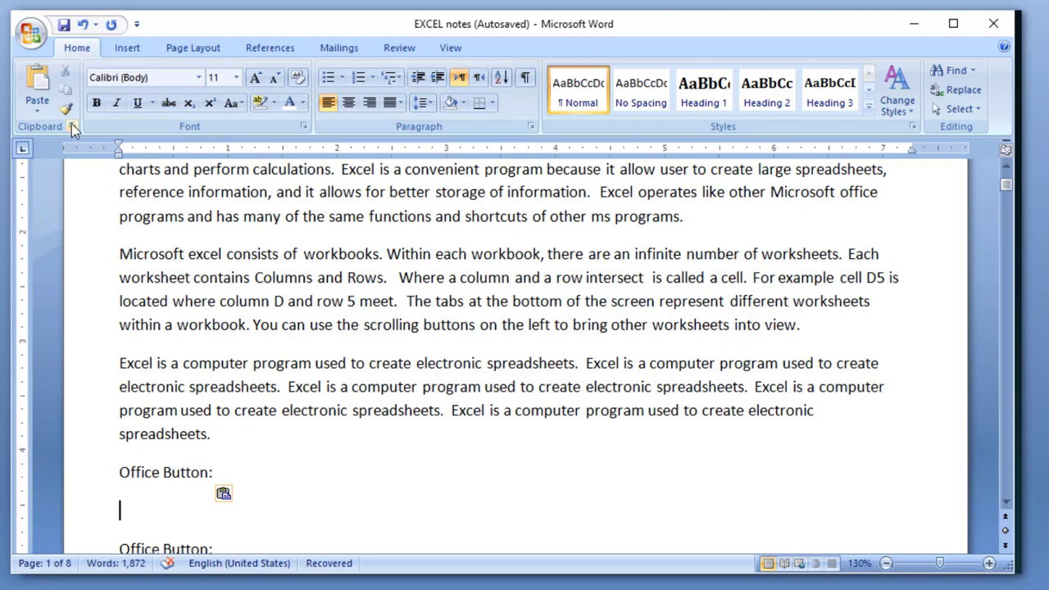
Set the font of the first paragraph under the EXCEL heading to Berlin Sans FB Demi
scroll(328, 328, up, 2)
drag(119, 258, 702, 329)
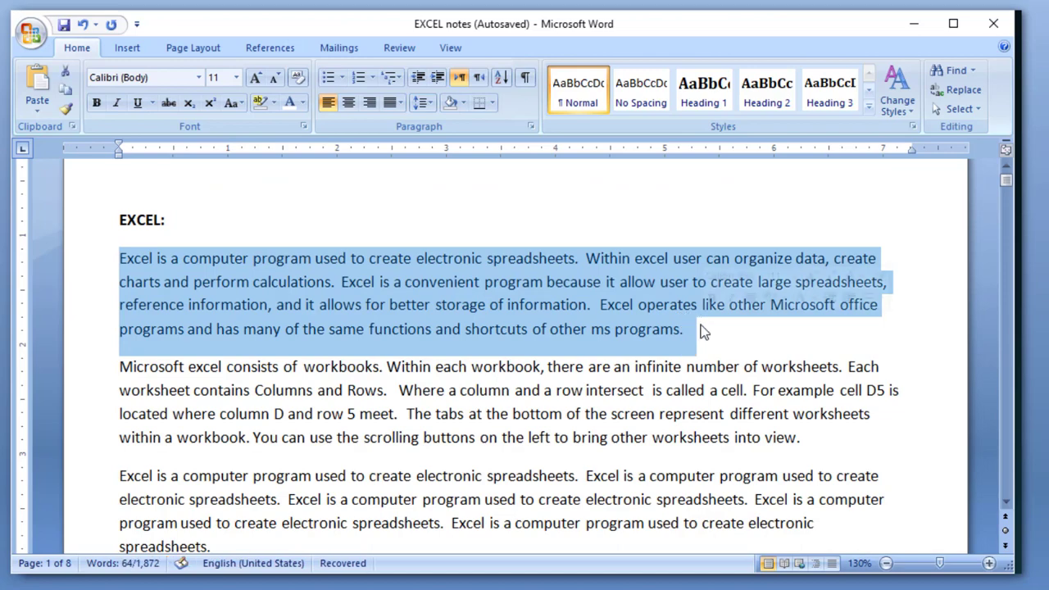
click(199, 77)
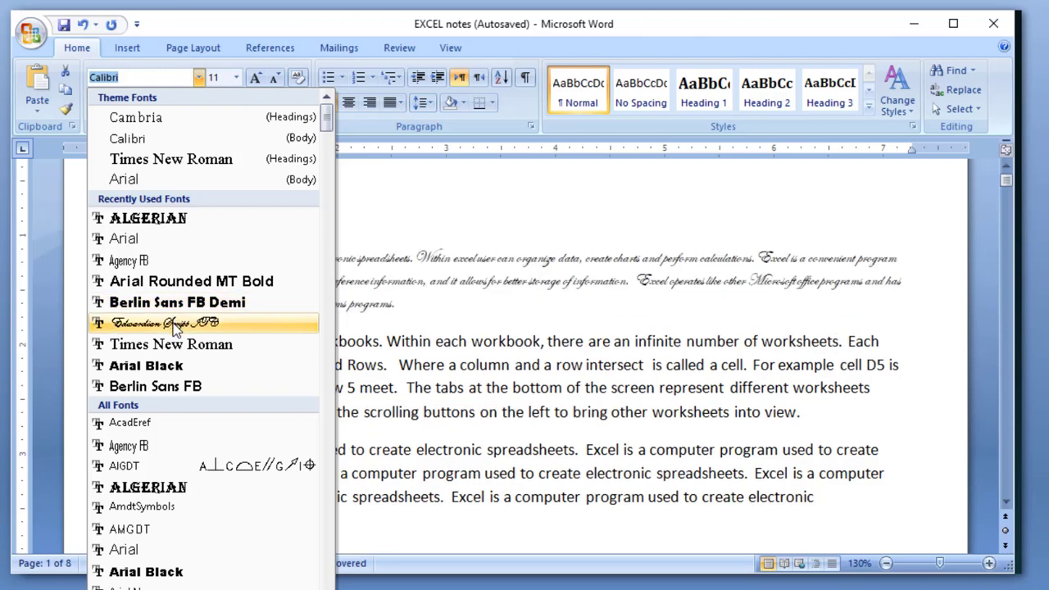
click(179, 303)
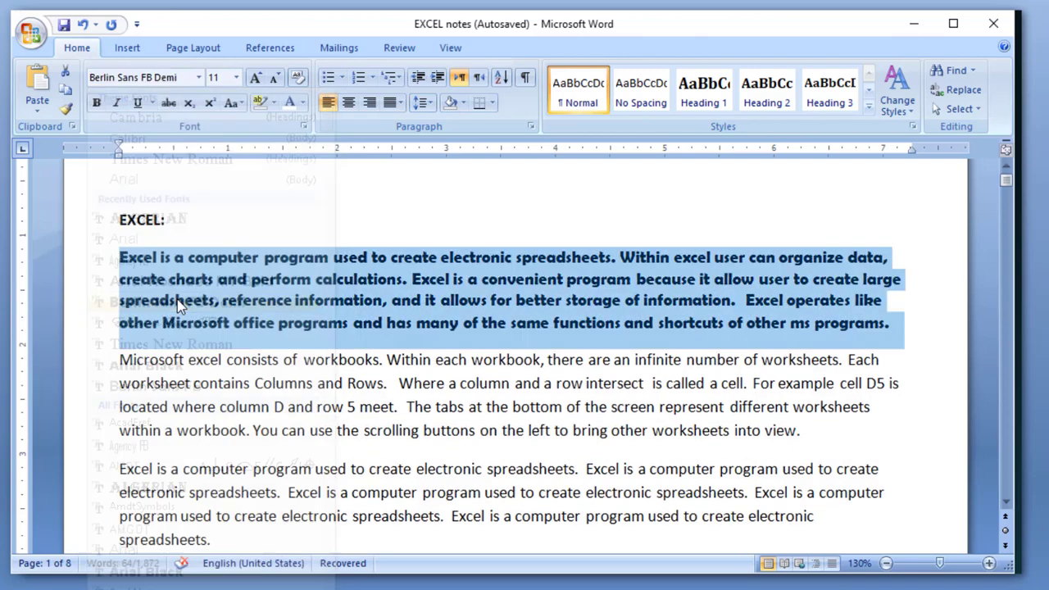
click(299, 359)
Enlarge the words "computer program" in the first paragraph by four font-size increments
drag(188, 257, 332, 257)
click(255, 77)
click(255, 77)
click(255, 77)
click(254, 77)
click(386, 394)
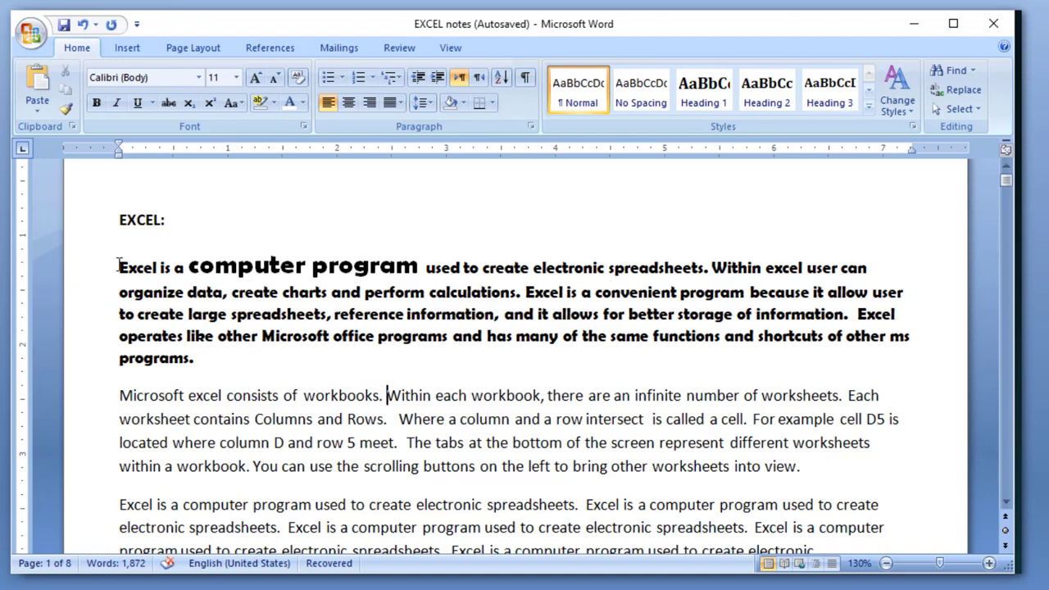
Copy the first sentence's formatting with Format Painter onto the second paragraph, from its beginning through "The tabs"
mouse_move(120, 267)
mouse_down()
mouse_move(262, 299)
mouse_move(451, 268)
mouse_move(709, 273)
mouse_up()
click(65, 111)
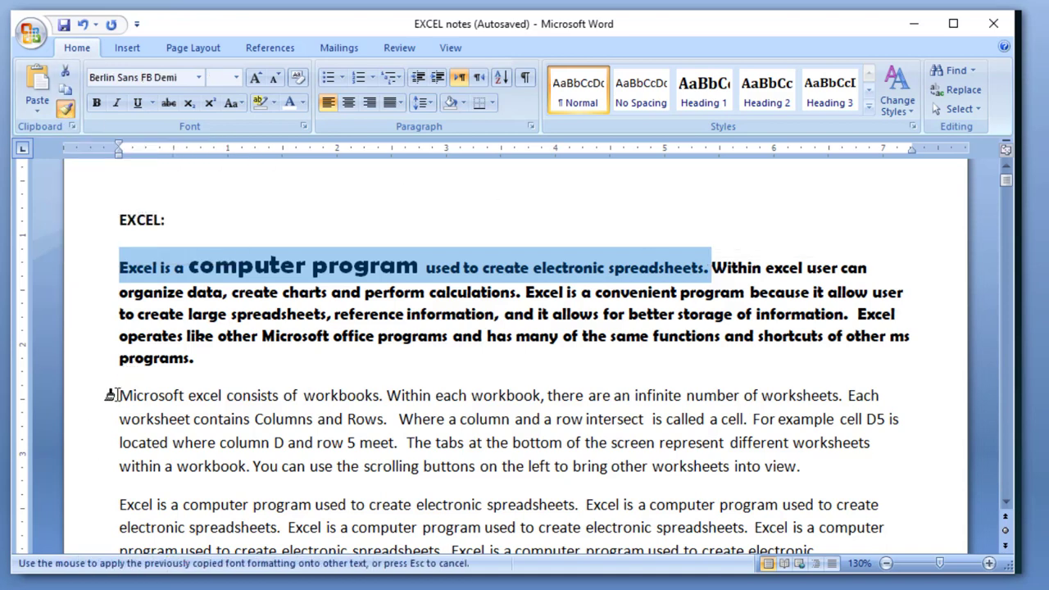
mouse_move(119, 396)
mouse_down()
mouse_move(300, 417)
mouse_move(429, 398)
mouse_move(436, 436)
mouse_up()
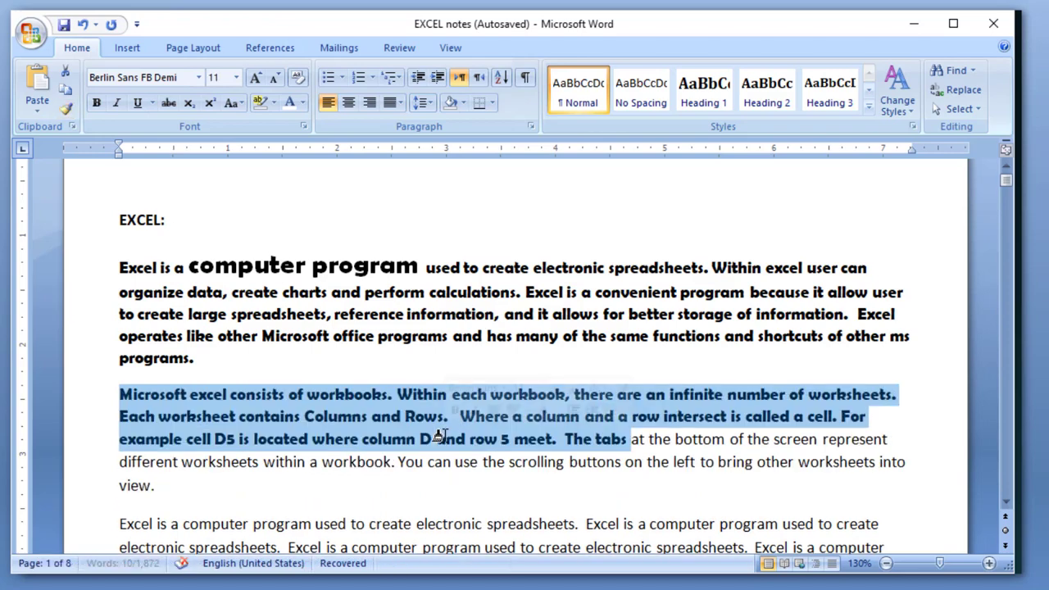
click(390, 508)
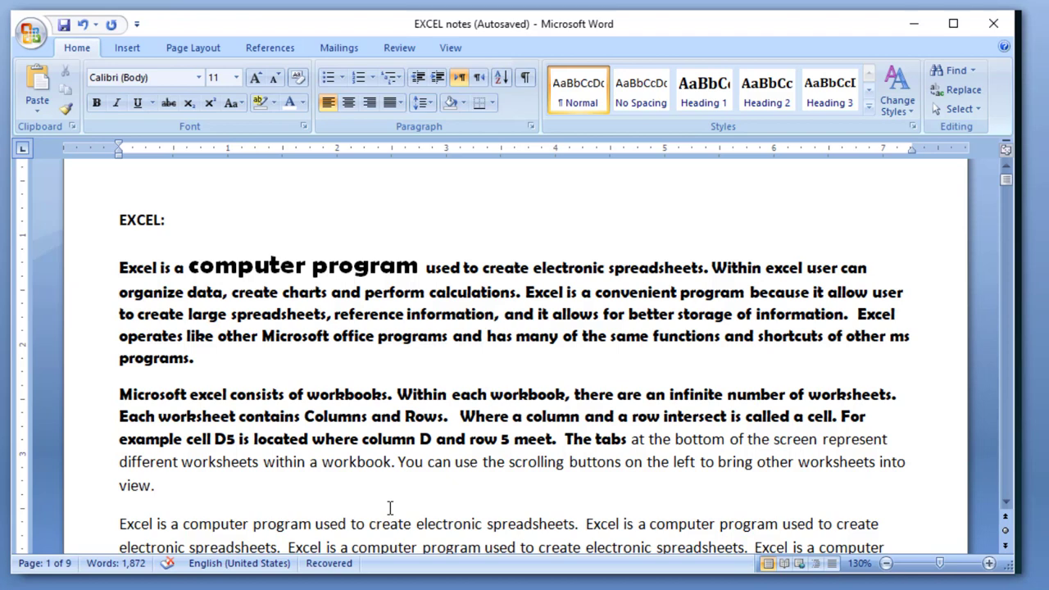
Insert picture 1 from the Pictures folder after "view." and apply the metal oval frame style to the second copy
click(127, 51)
click(197, 90)
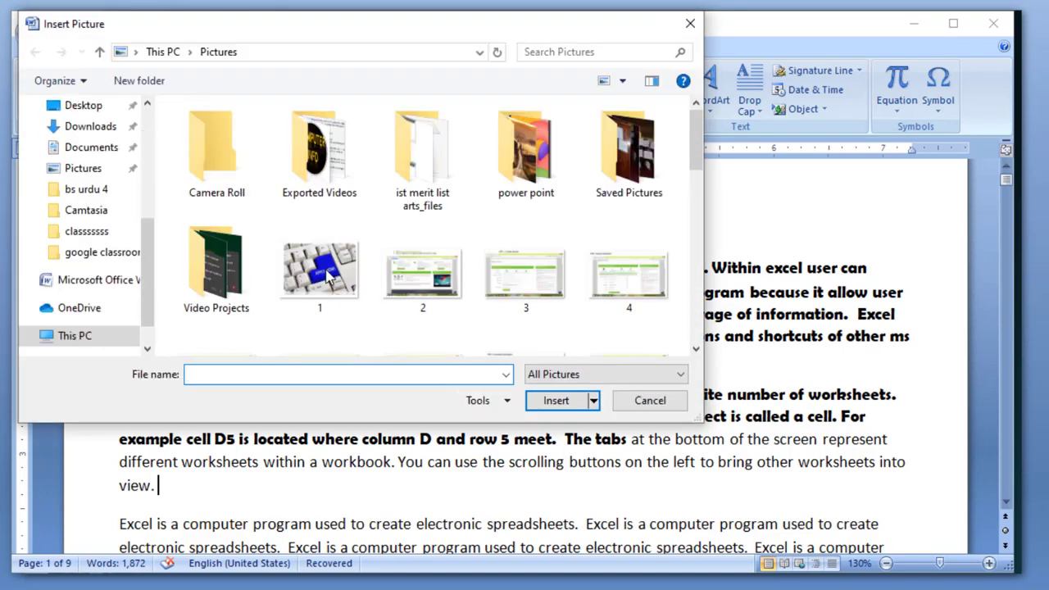
double_click(328, 277)
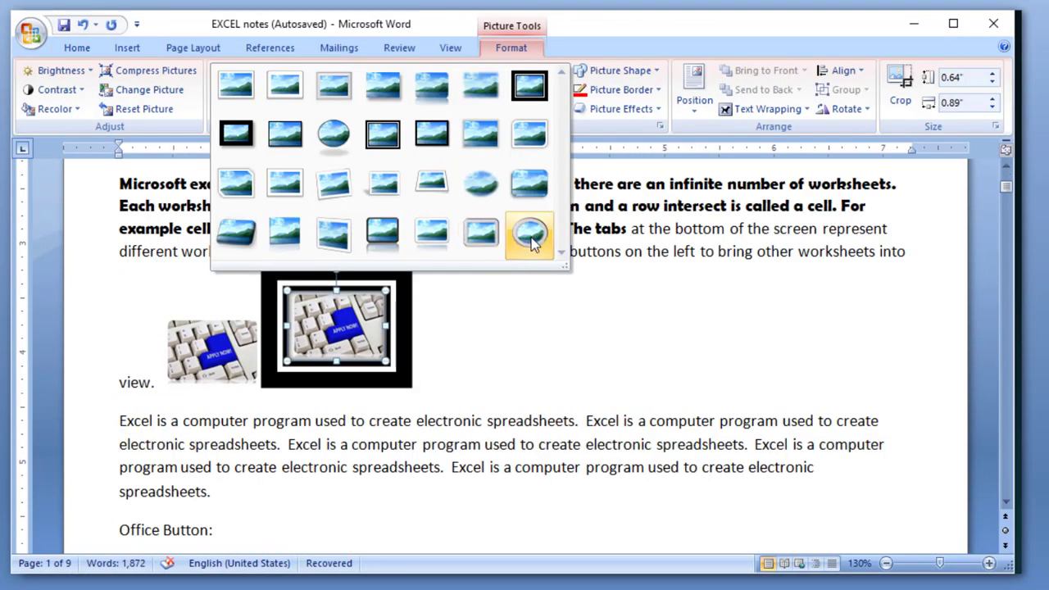
click(531, 237)
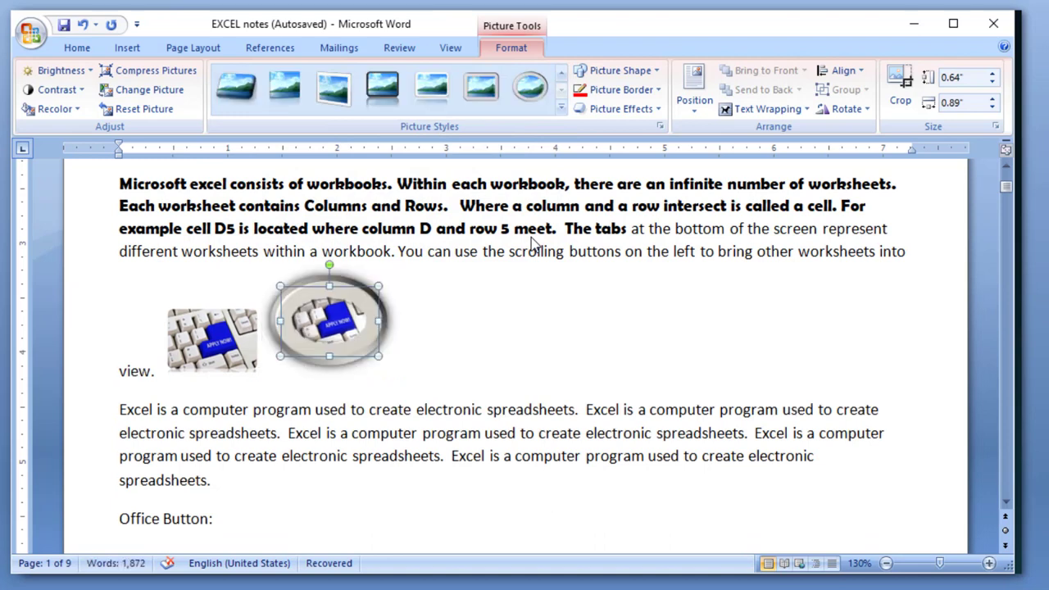
click(486, 369)
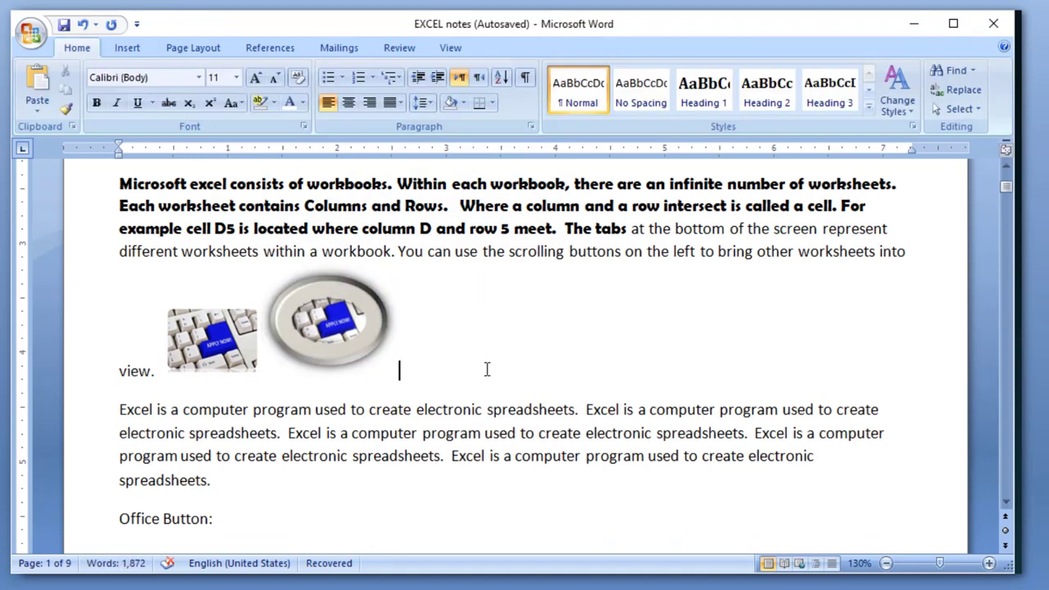
Add spaces between the two keyboard pictures to move the oval one farther from the plain one
click(264, 326)
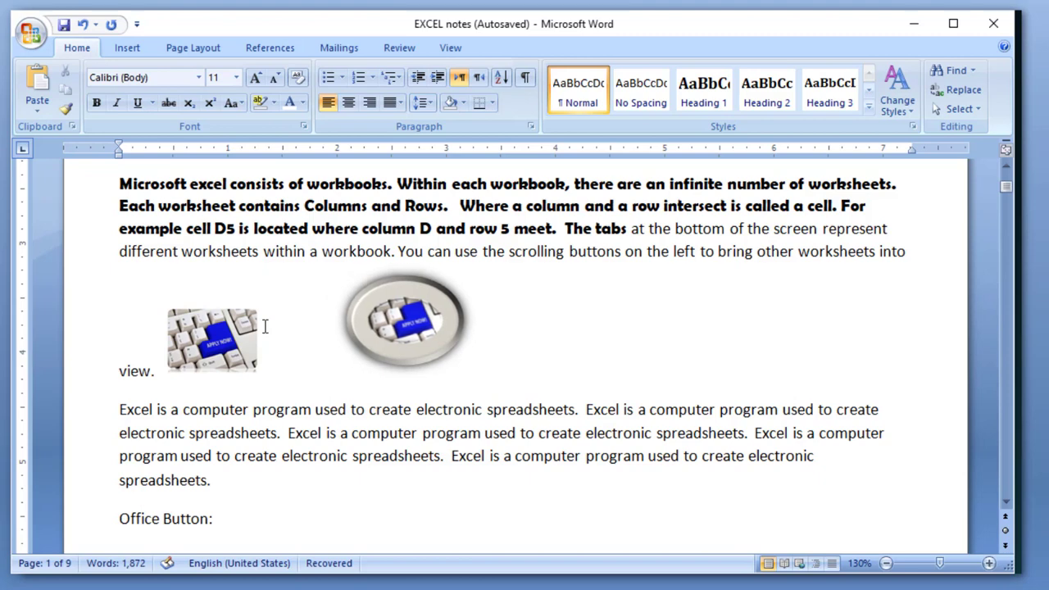
key(Right)
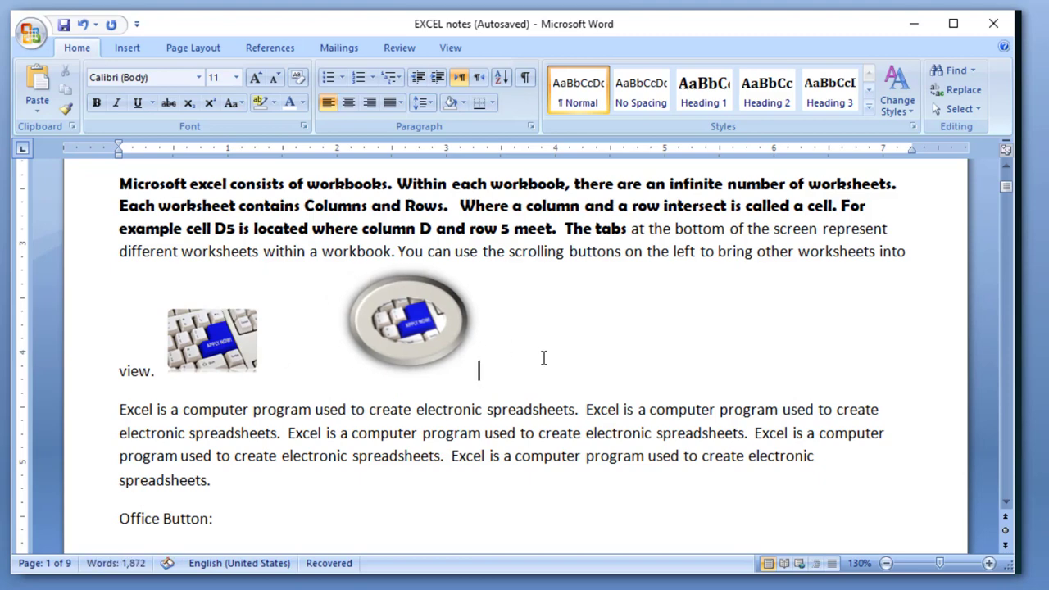
click(203, 339)
click(447, 343)
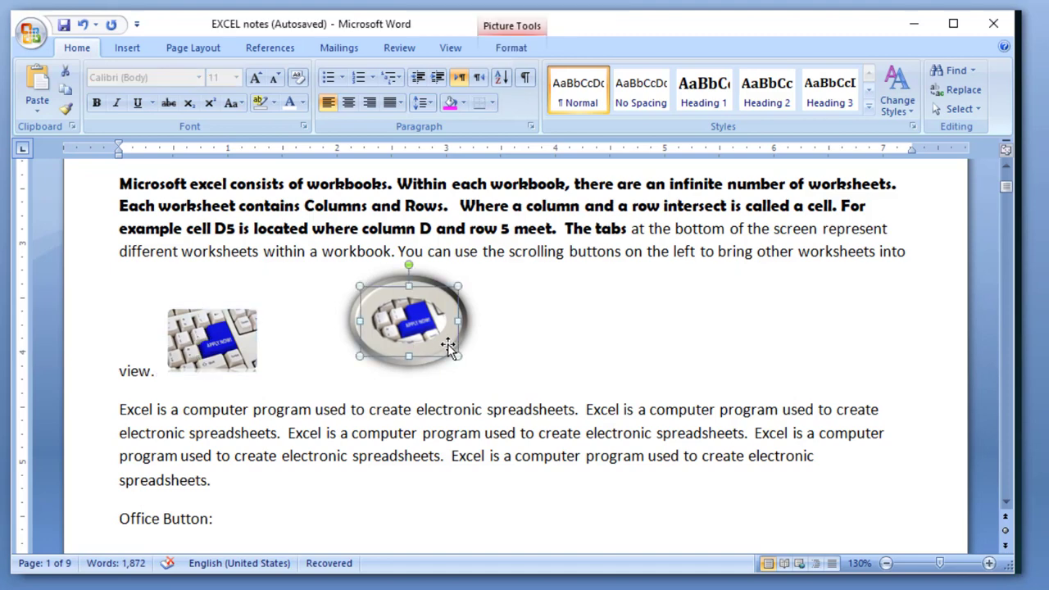
click(552, 360)
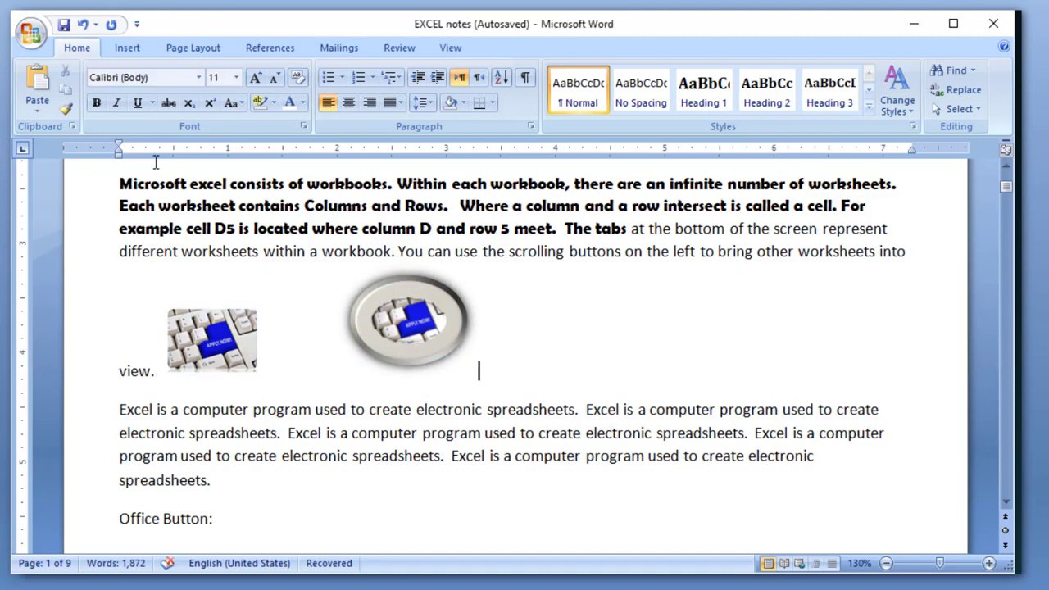
Copy the oval picture's formatting with Format Painter onto the plain keyboard picture
click(405, 322)
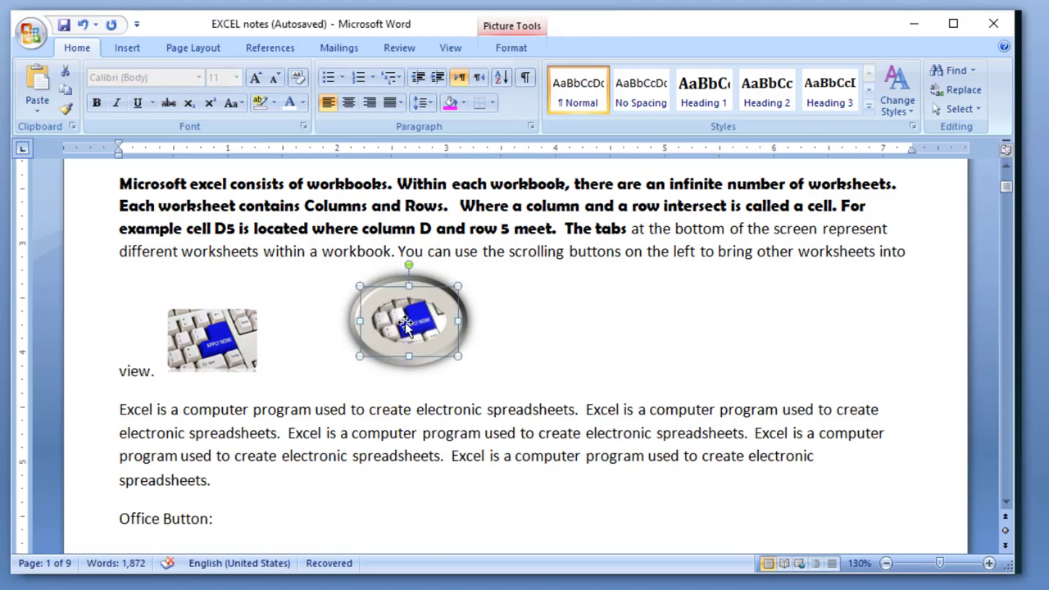
click(66, 108)
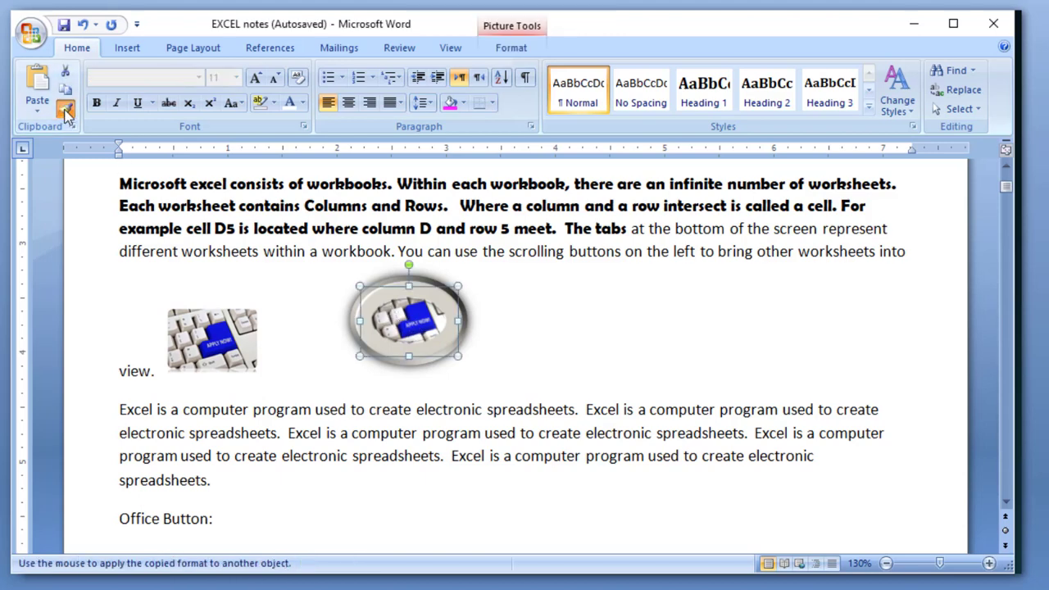
click(206, 341)
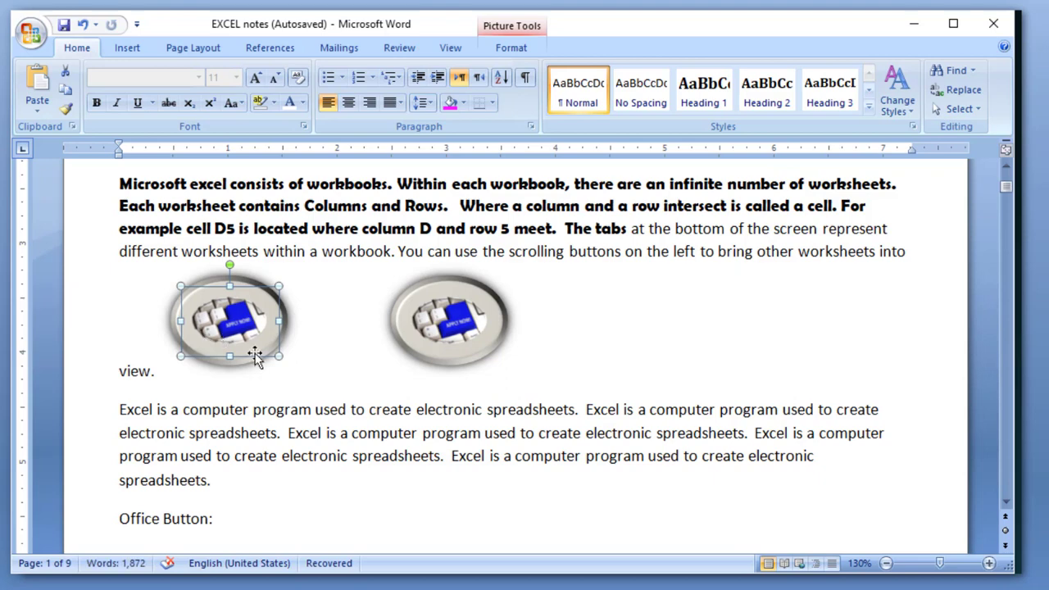
click(327, 400)
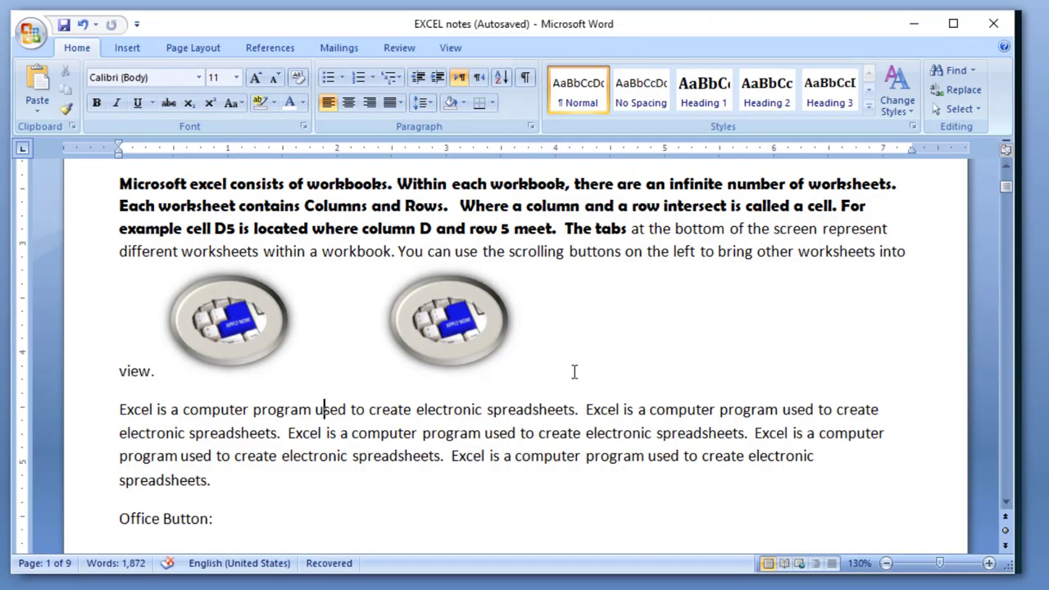
drag(1008, 187, 1010, 191)
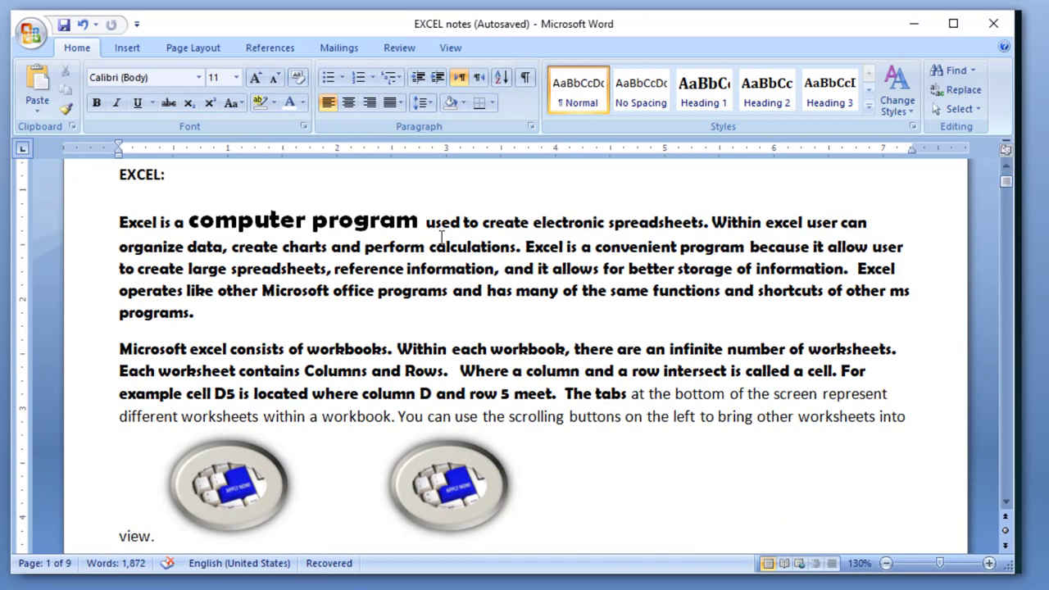
drag(121, 223, 950, 427)
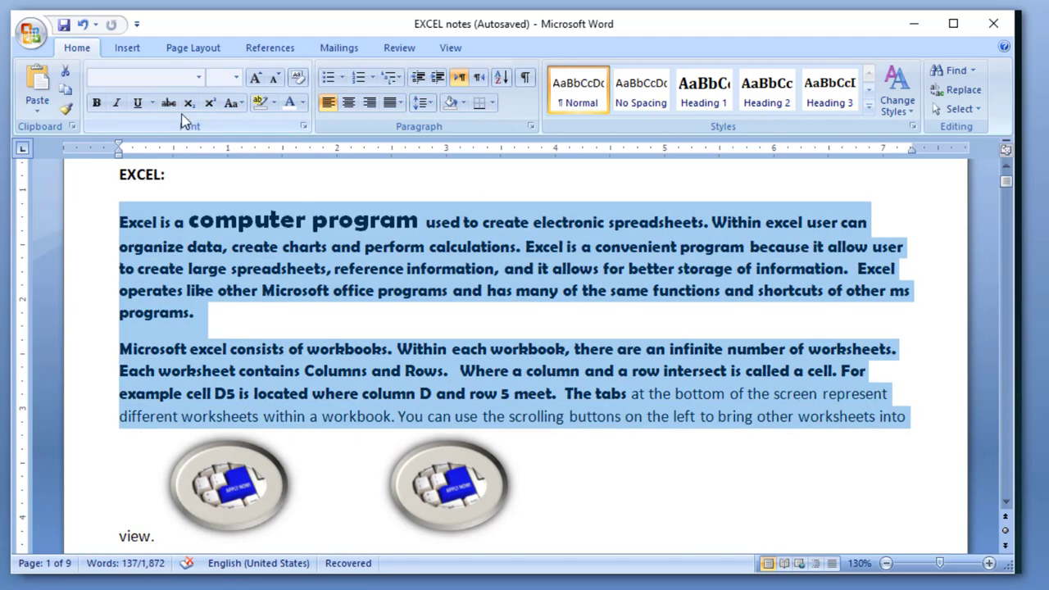
click(202, 78)
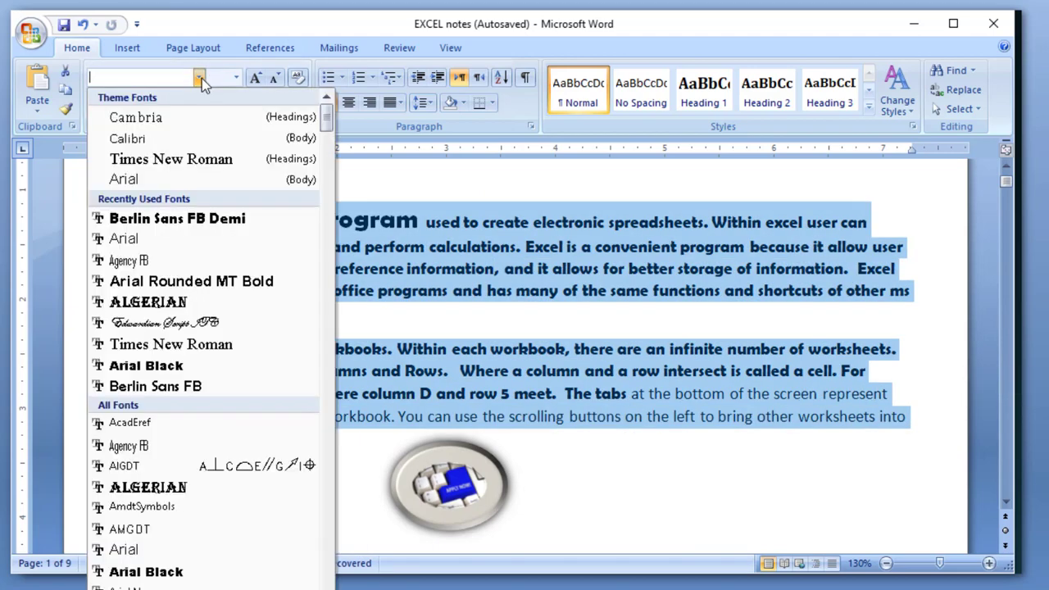
click(541, 319)
click(655, 456)
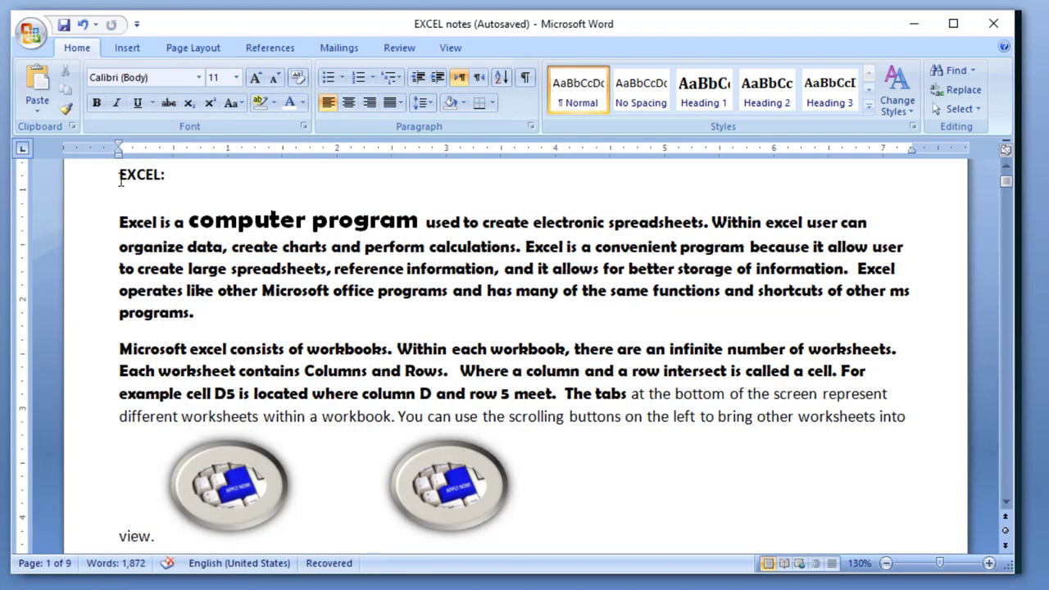
Change the font of the EXCEL: heading and the first two paragraphs, down to the line above the pictures, to Arial
drag(122, 173, 922, 414)
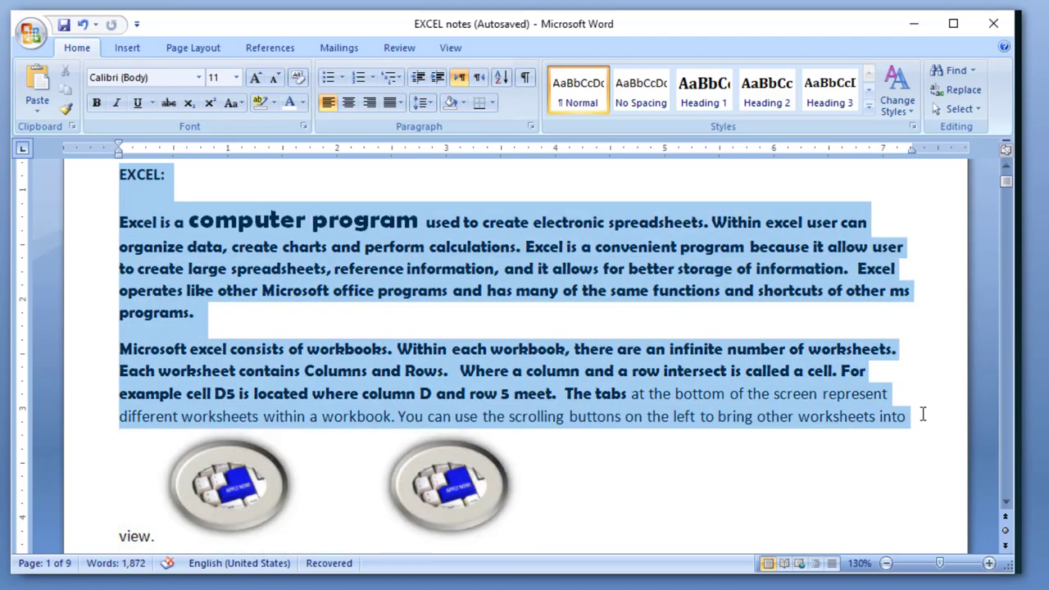
click(200, 78)
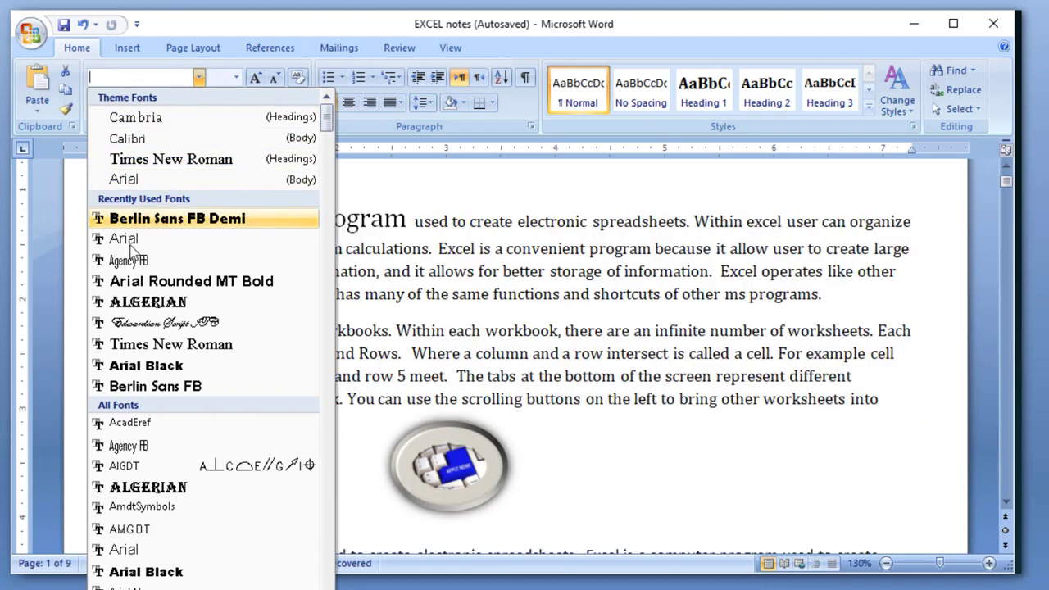
click(165, 244)
click(417, 420)
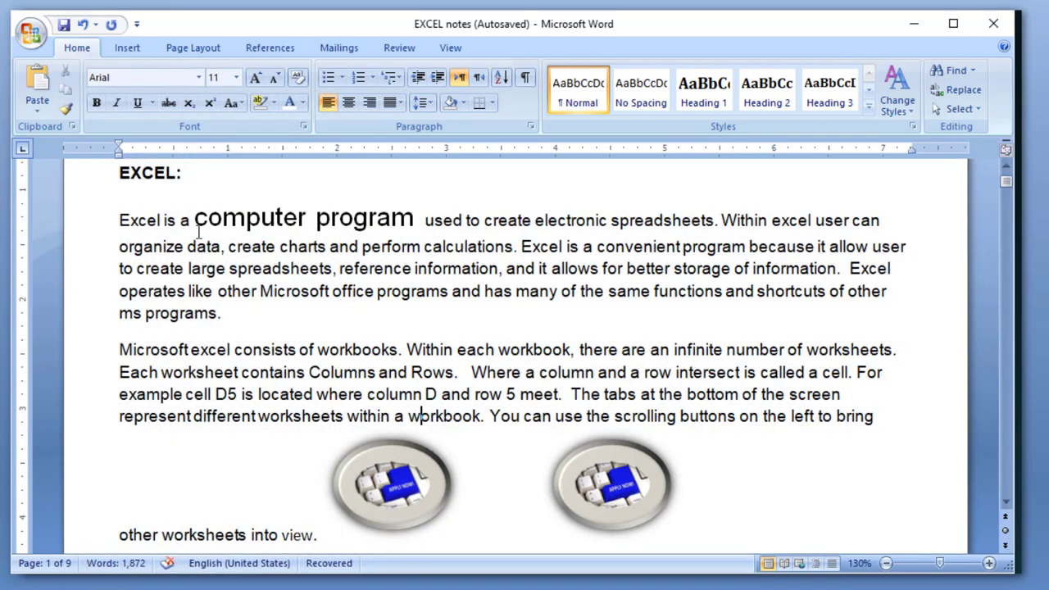
Try font size 22 on the EXCEL: heading and the first two paragraphs through "to bring", and settle on size 14
drag(125, 188, 890, 419)
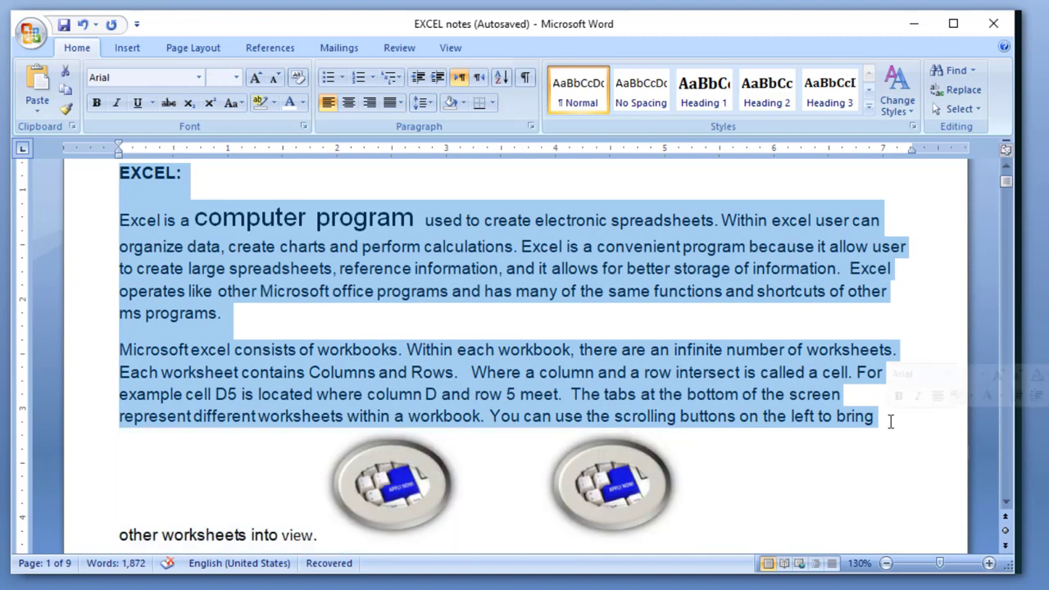
click(236, 78)
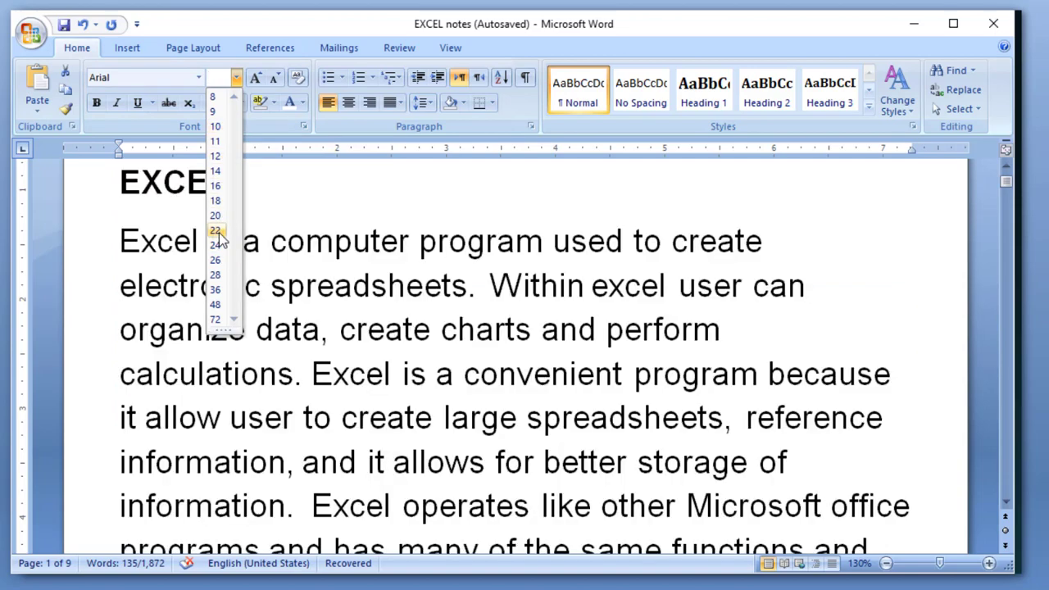
click(217, 230)
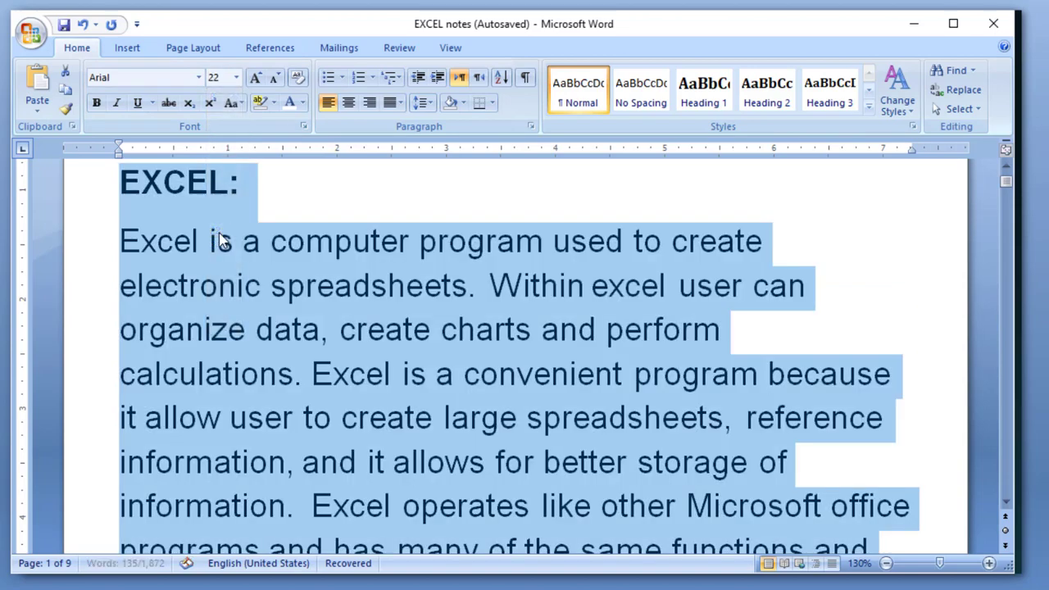
click(236, 78)
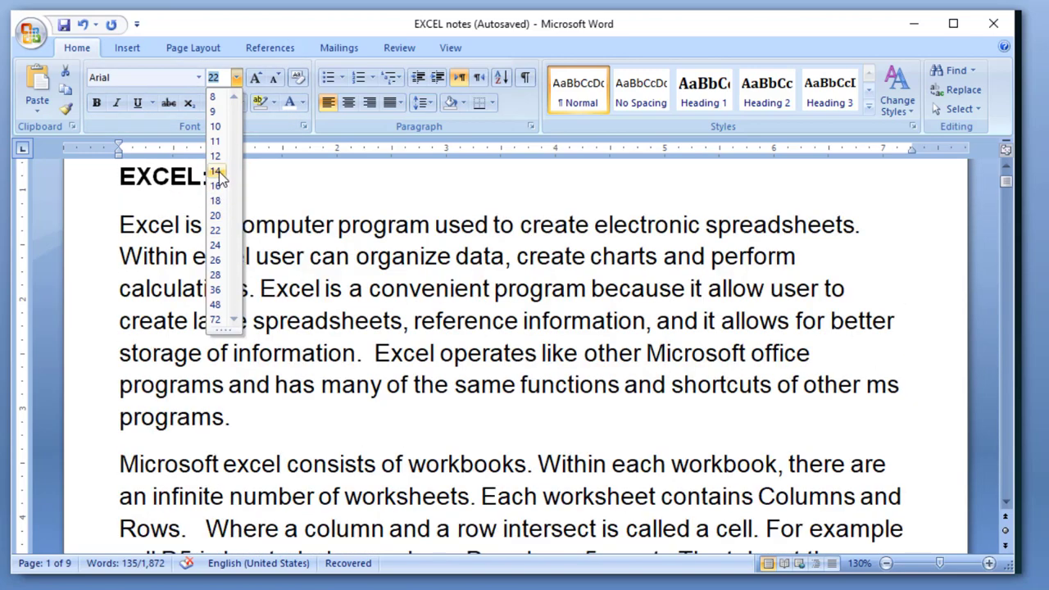
click(218, 172)
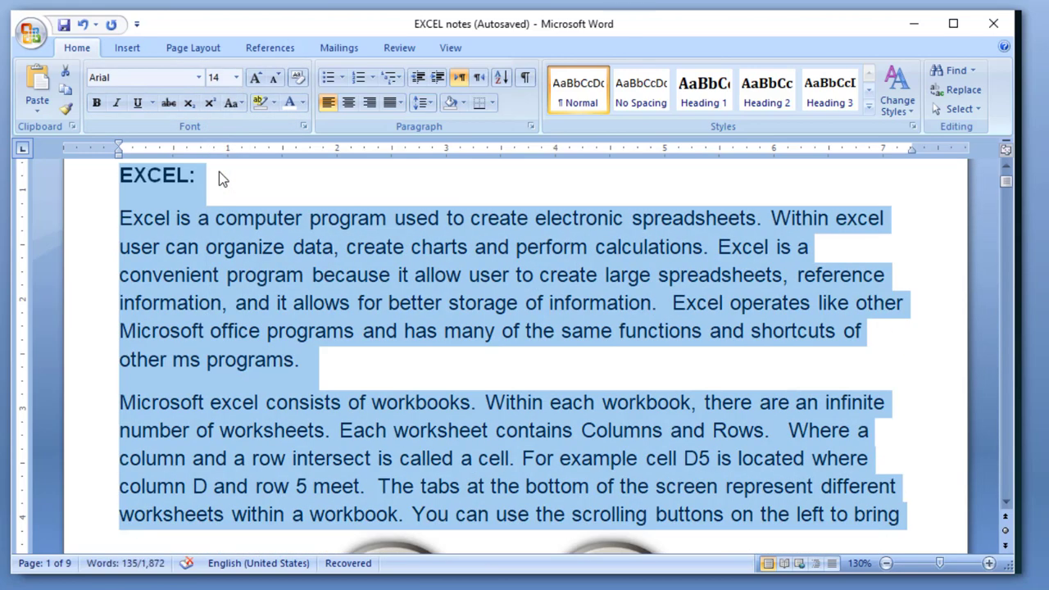
click(487, 403)
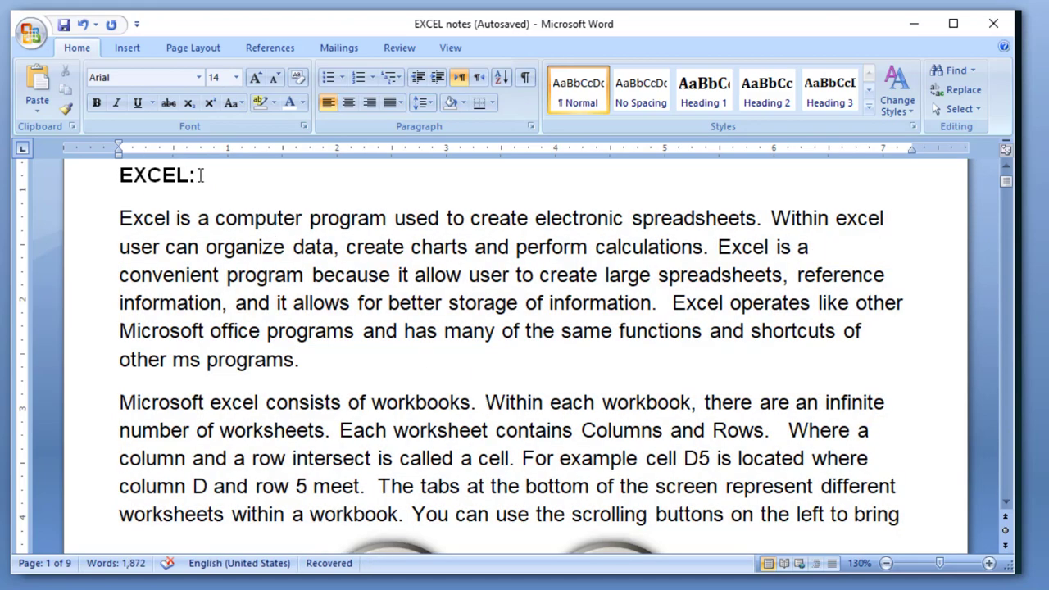
Underline the EXCEL: heading and set its font size to 26
drag(201, 175, 123, 176)
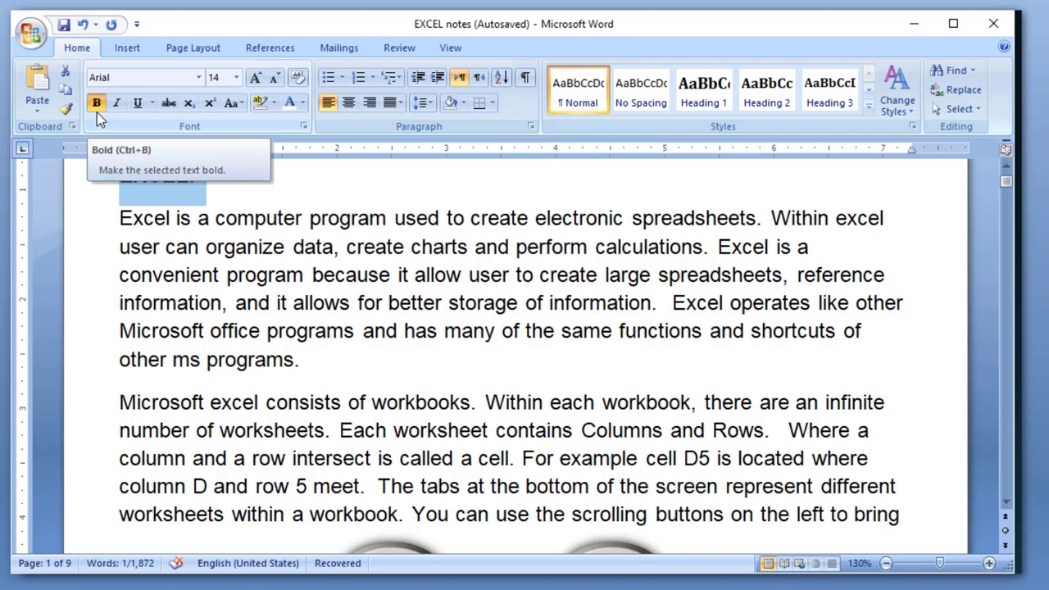
click(136, 105)
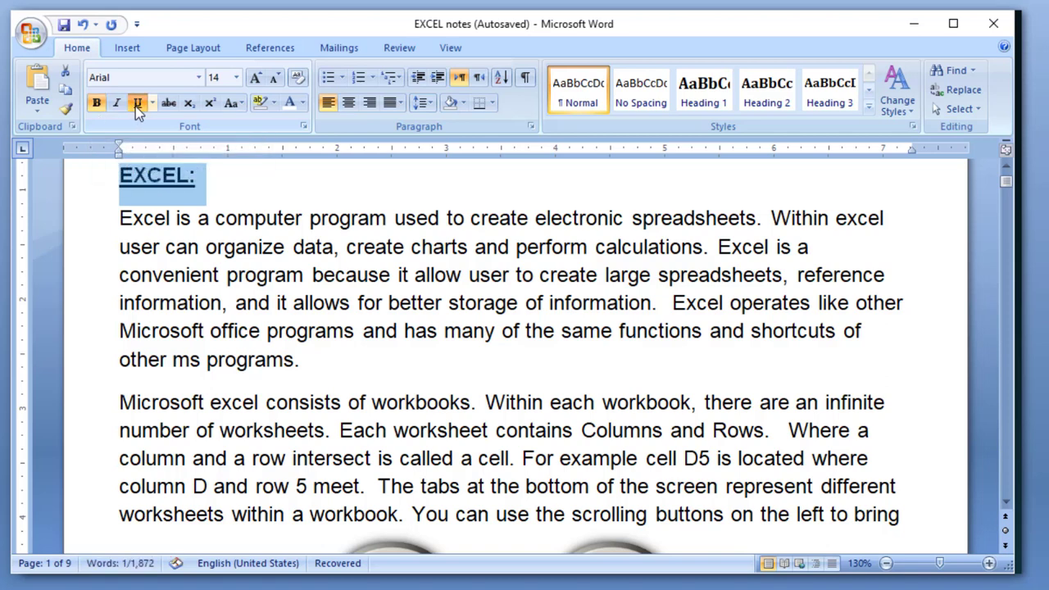
click(256, 182)
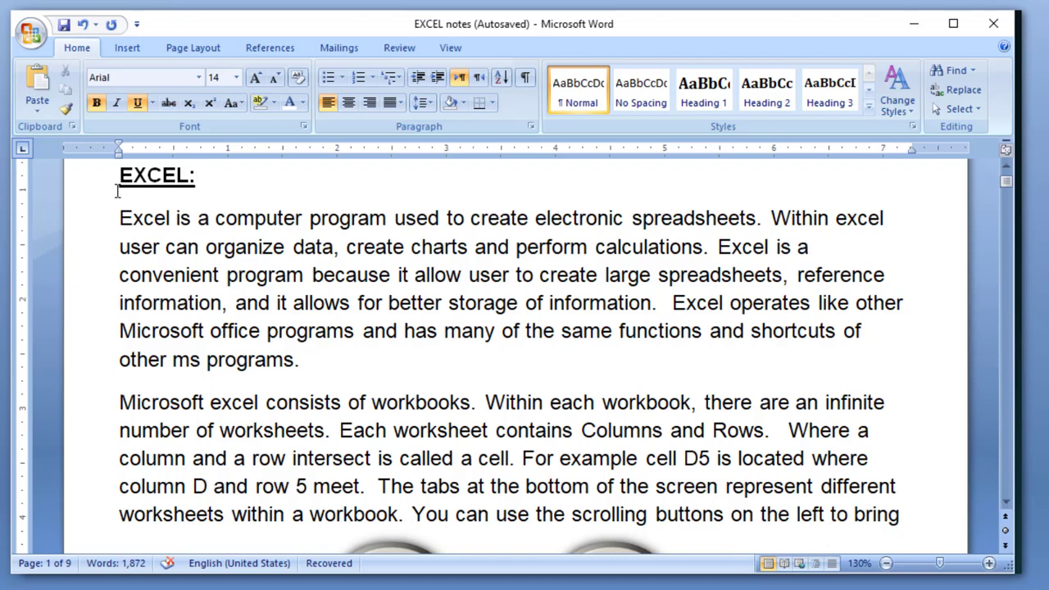
triple_click(185, 176)
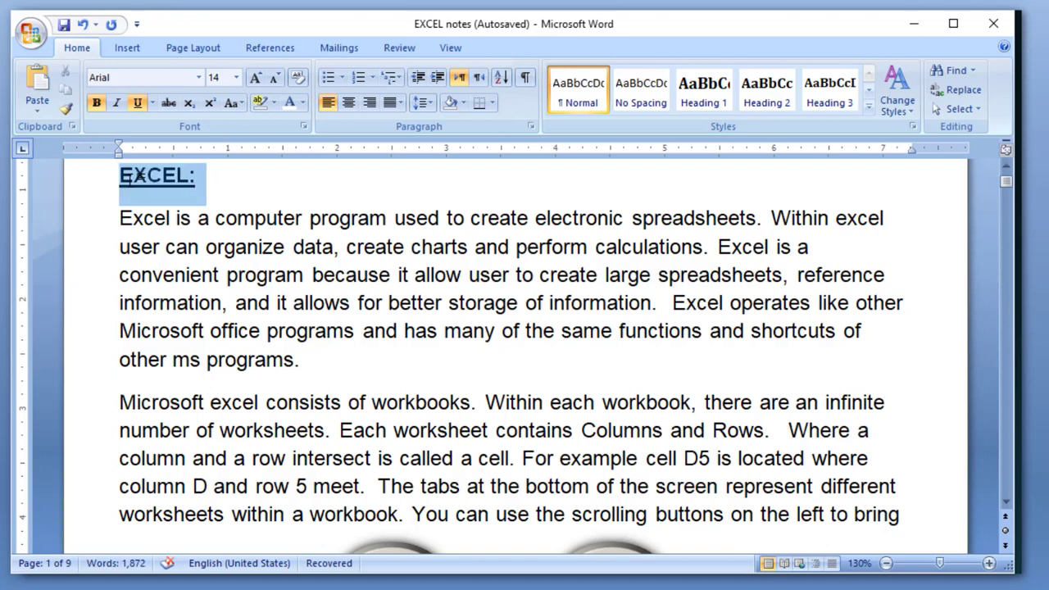
click(236, 77)
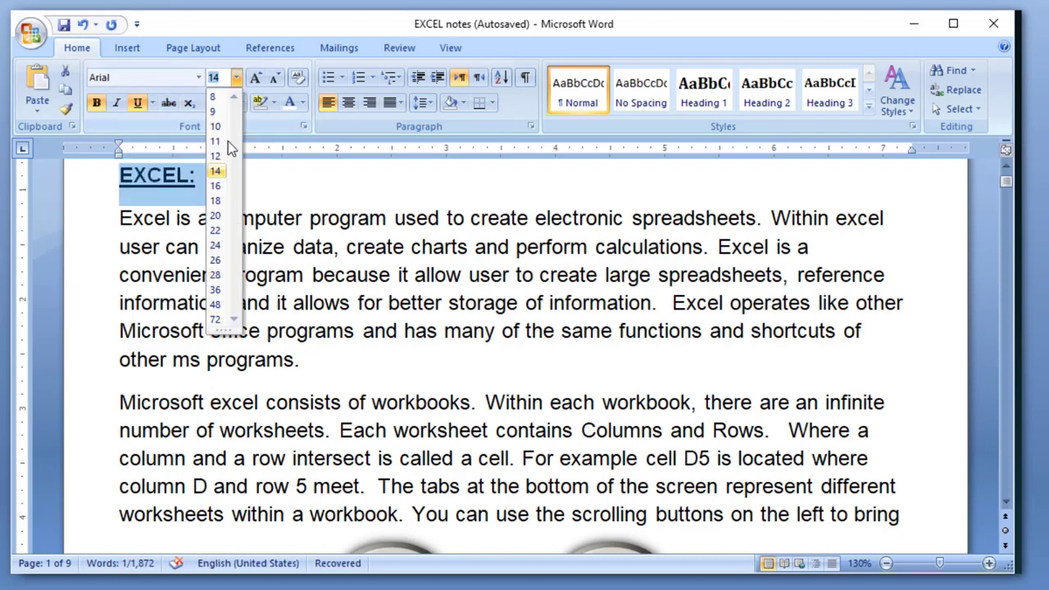
click(215, 261)
click(368, 223)
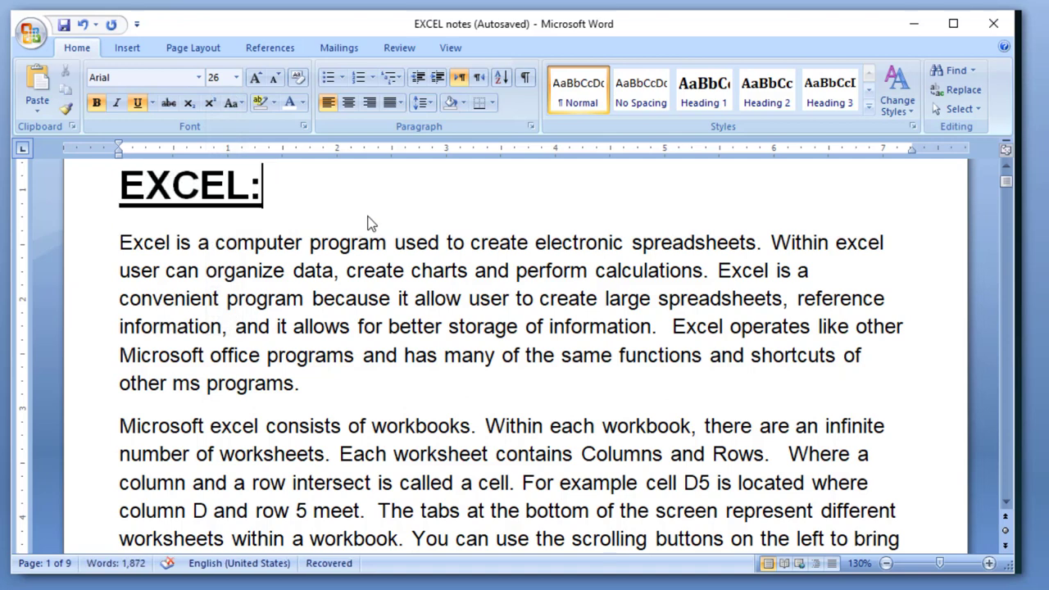
Remove the underline from the EXCEL: heading and apply it again
drag(270, 201, 108, 199)
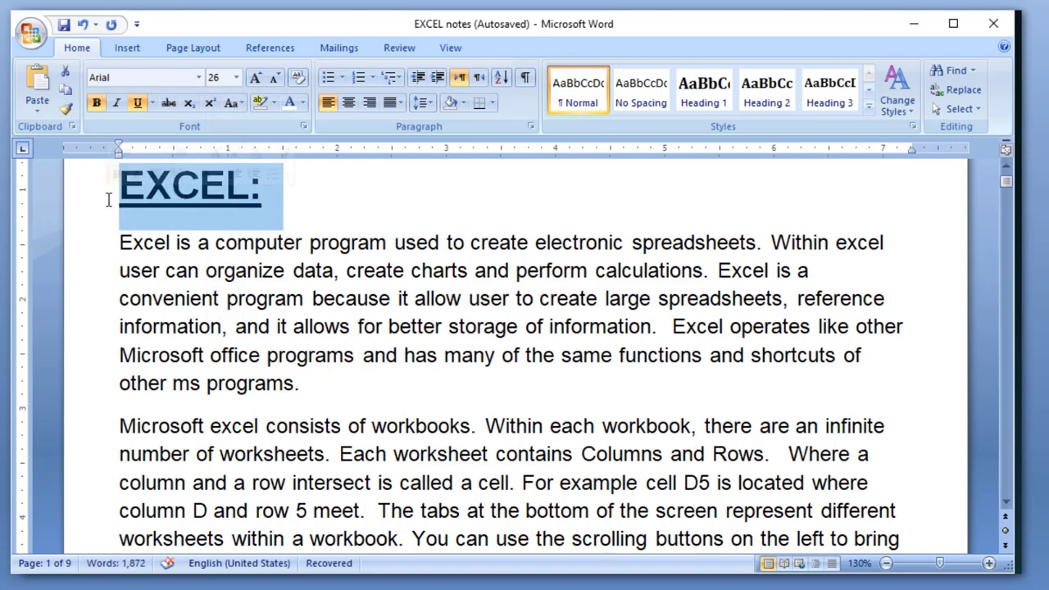
click(140, 104)
click(342, 366)
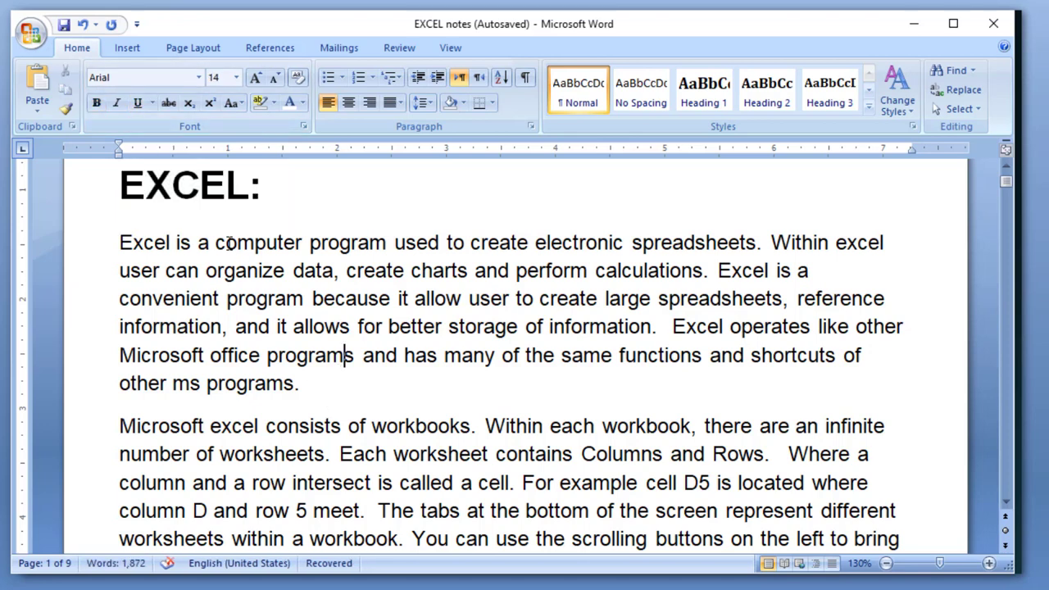
drag(261, 187, 106, 176)
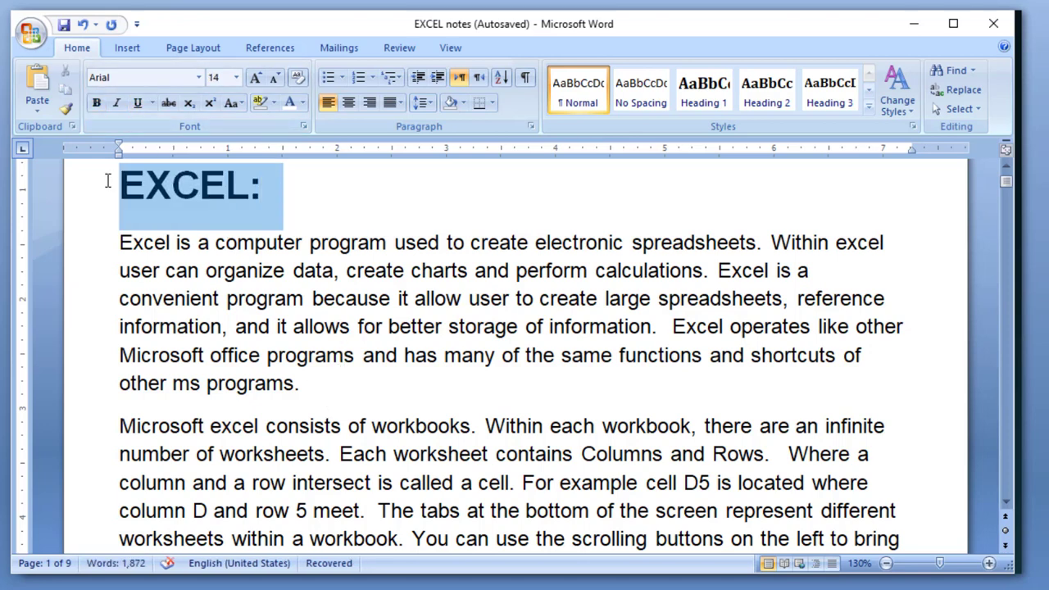
click(138, 104)
click(256, 327)
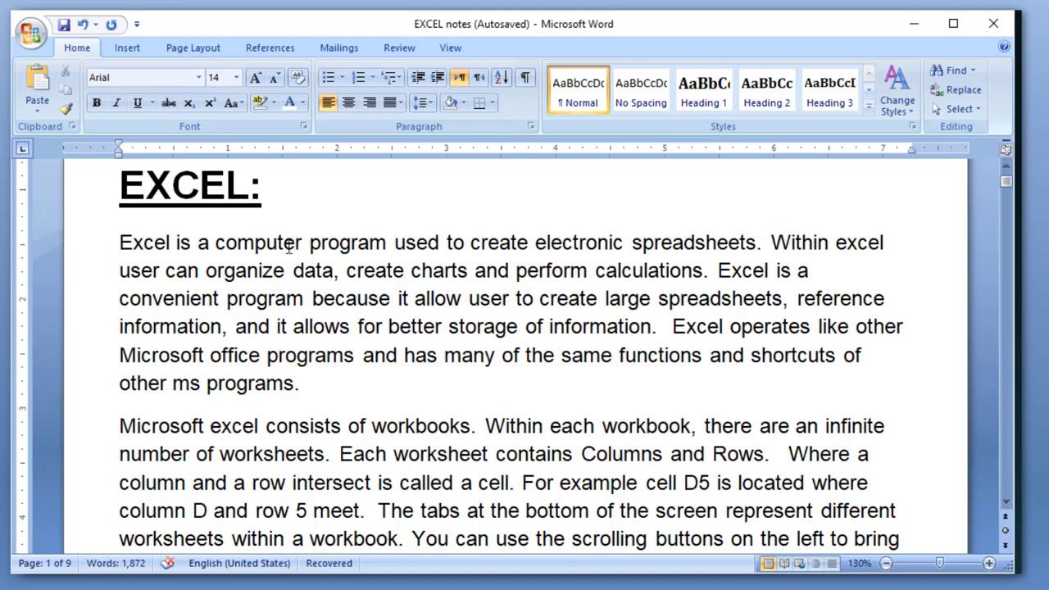
Apply strikethrough to the first sentence, "Excel is a computer program used to create electronic spreadsheets."
drag(119, 243, 762, 238)
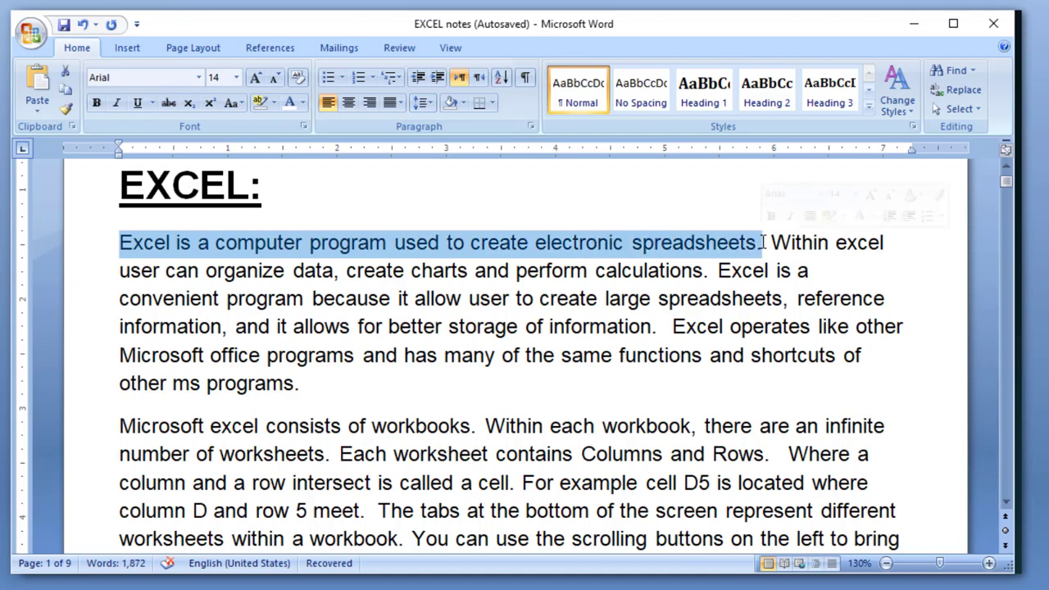
click(168, 103)
click(399, 355)
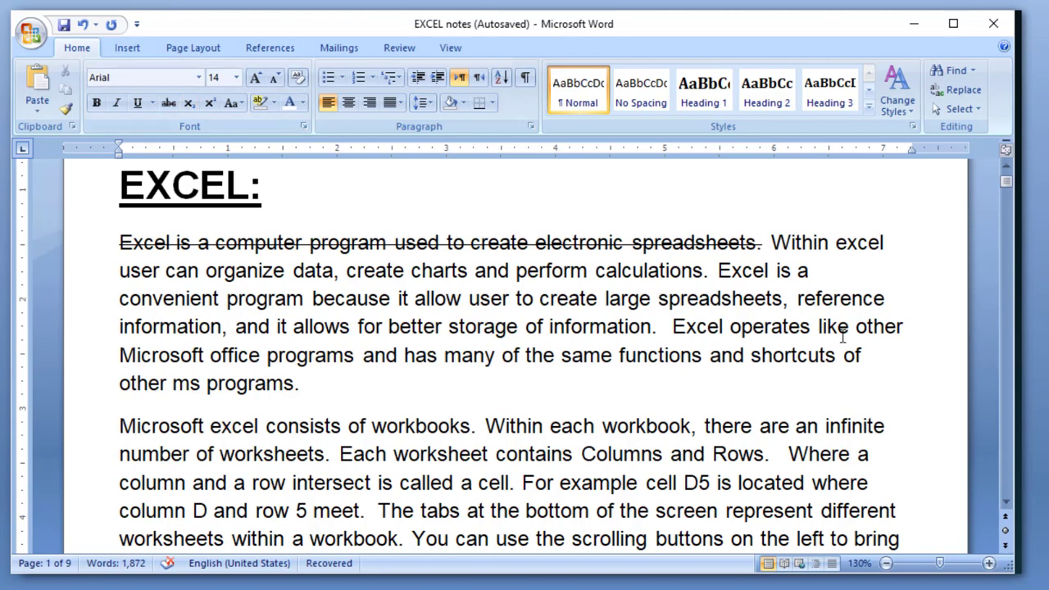
Add a line below the EXCEL: heading containing a non-underlined "A" followed by a subscript 2
click(290, 196)
key(Return)
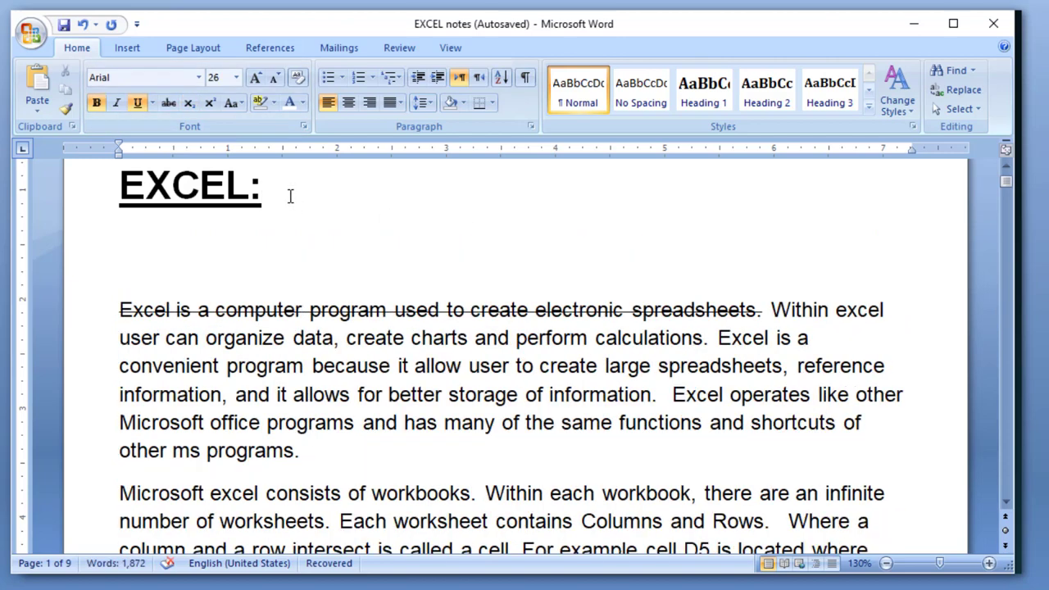
text(a)
click(136, 107)
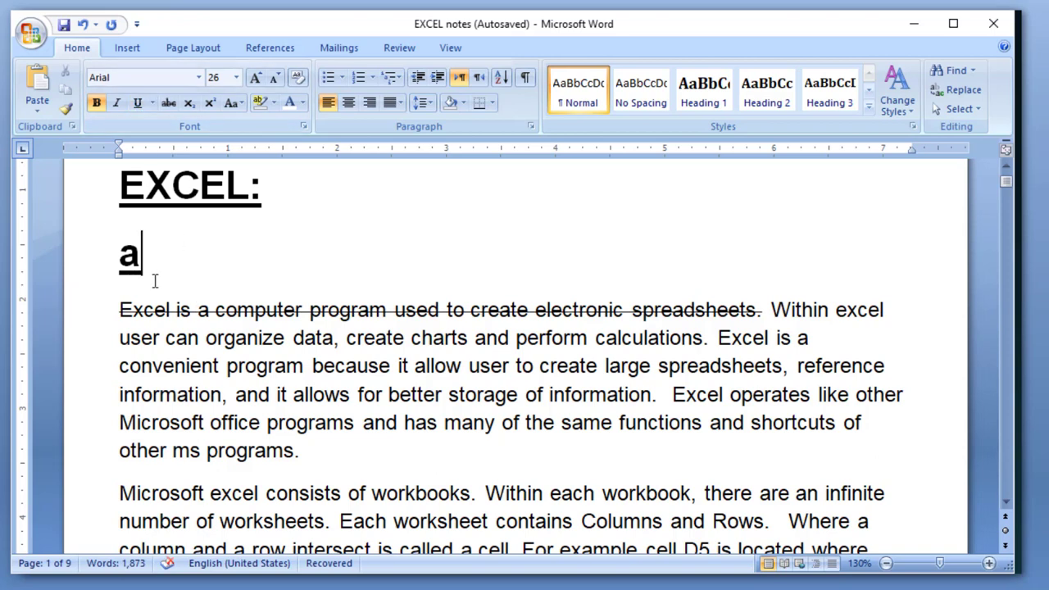
click(103, 262)
click(136, 103)
click(160, 275)
click(188, 106)
text(2)
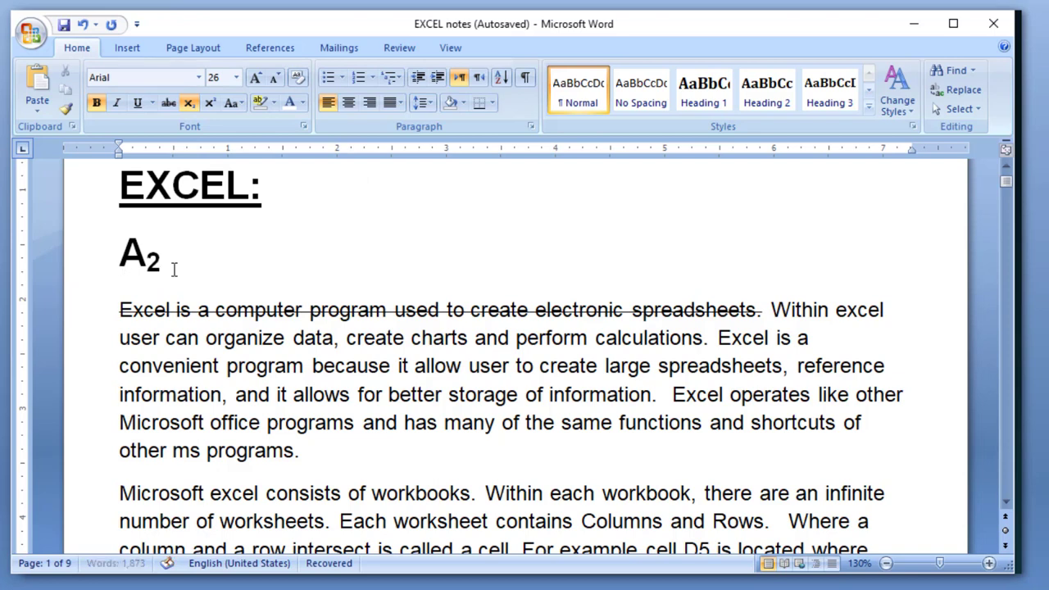
Add a normal "C" followed by a superscript 5 after the A with subscript 2, separated by spaces
click(188, 102)
text(C)
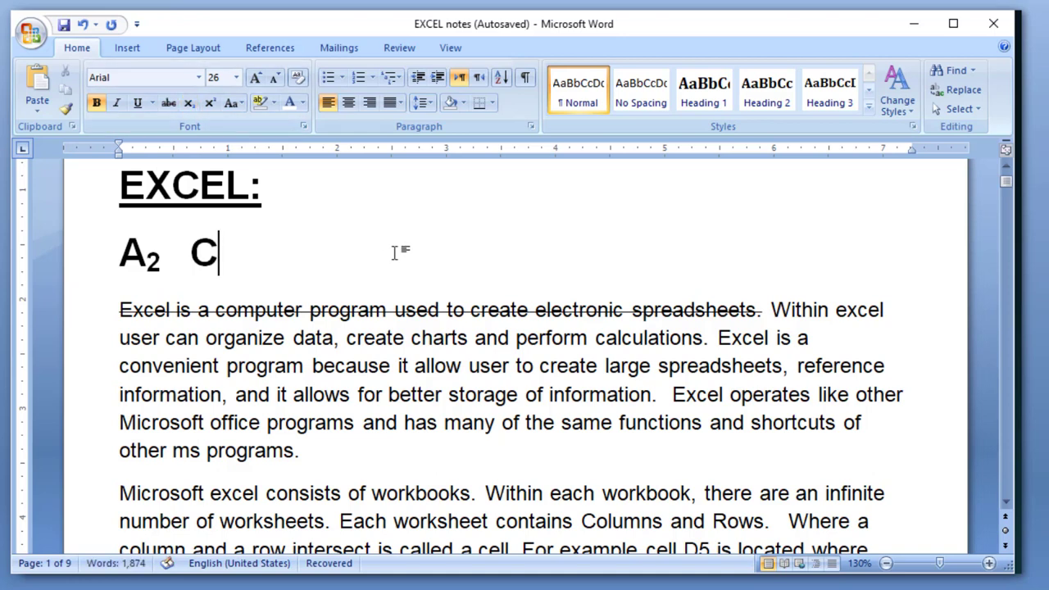
click(211, 104)
text(5 )
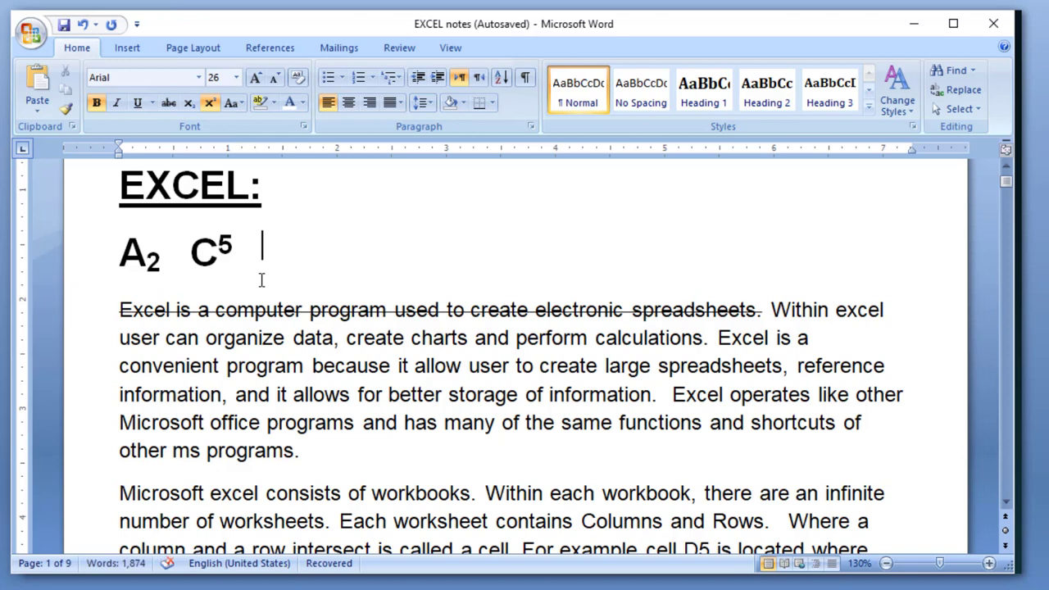
Add a normal "A" followed by a subscript 6 at the end of the line below the heading
text(  g)
key(BackSpace)
text(A)
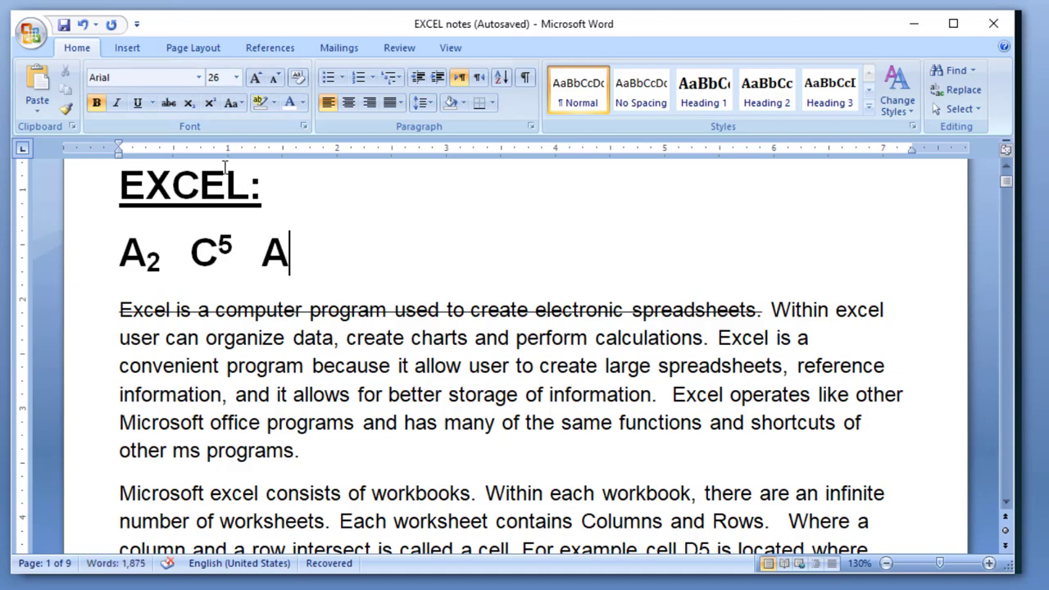
click(188, 113)
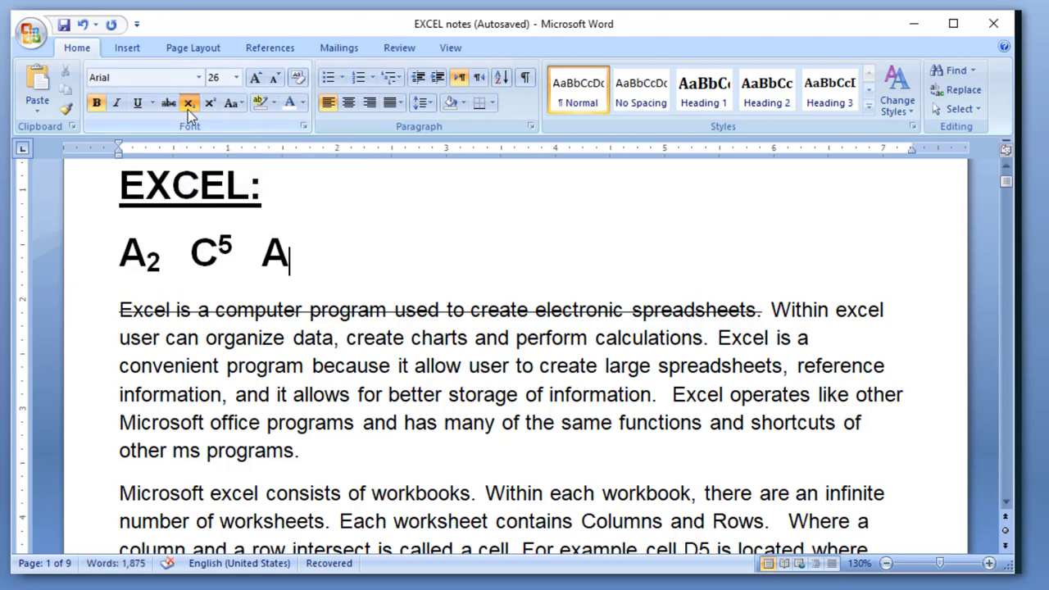
text(6)
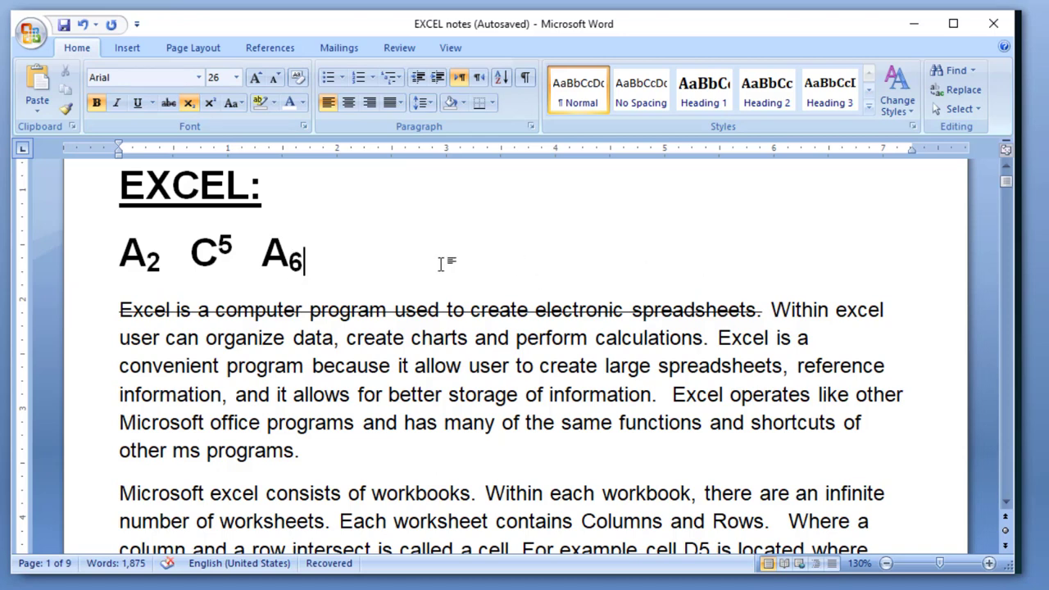
Enlarge the whole first body paragraph stepwise to font size 90 with Grow Font
click(313, 398)
drag(120, 309, 308, 442)
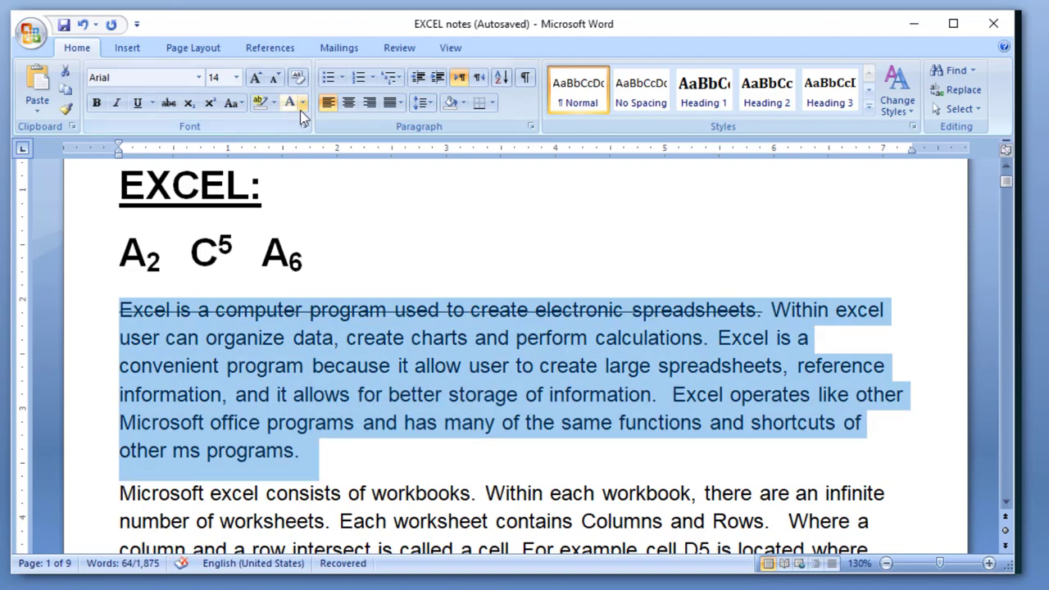
click(257, 88)
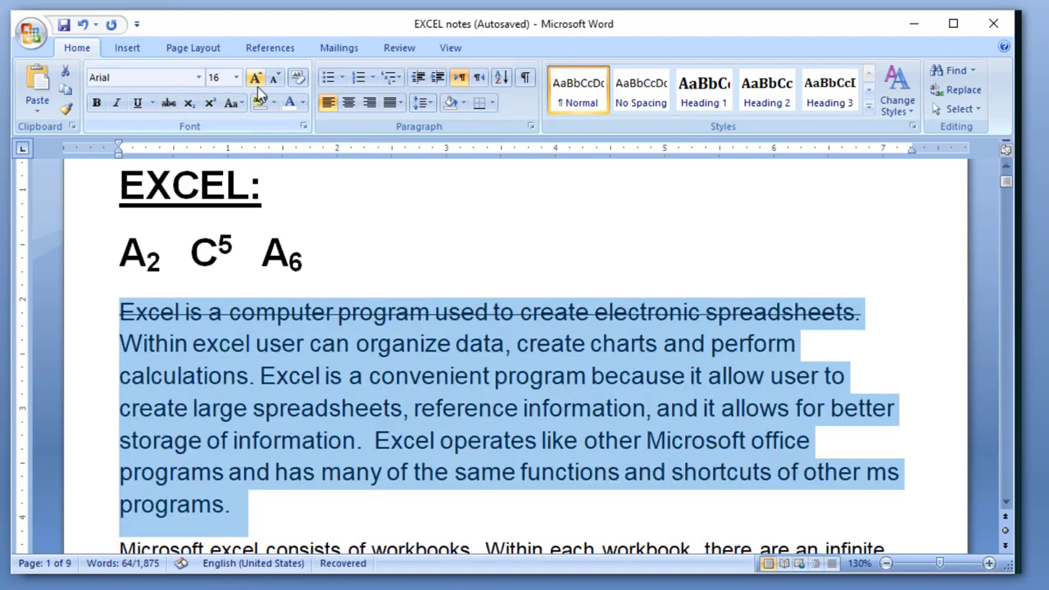
click(257, 88)
click(258, 88)
click(258, 89)
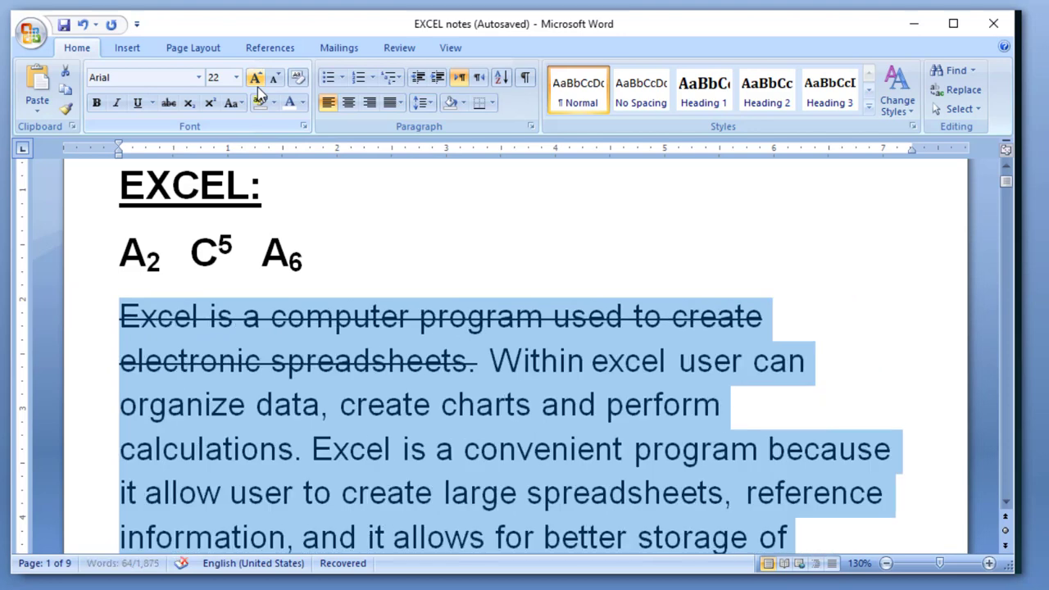
click(258, 89)
click(257, 88)
click(257, 88)
click(257, 89)
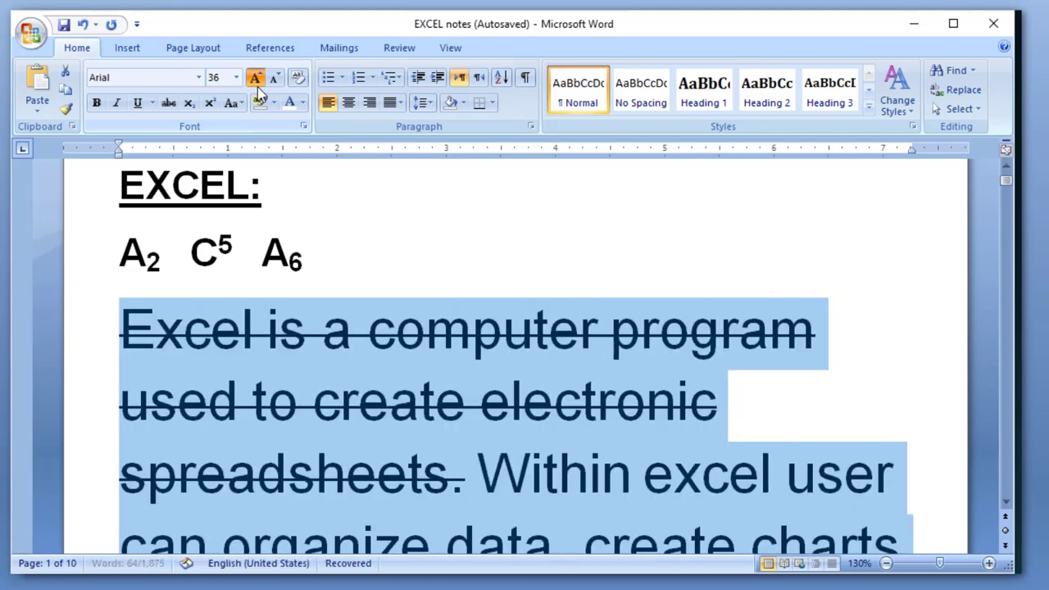
click(258, 88)
click(257, 88)
click(257, 89)
click(257, 89)
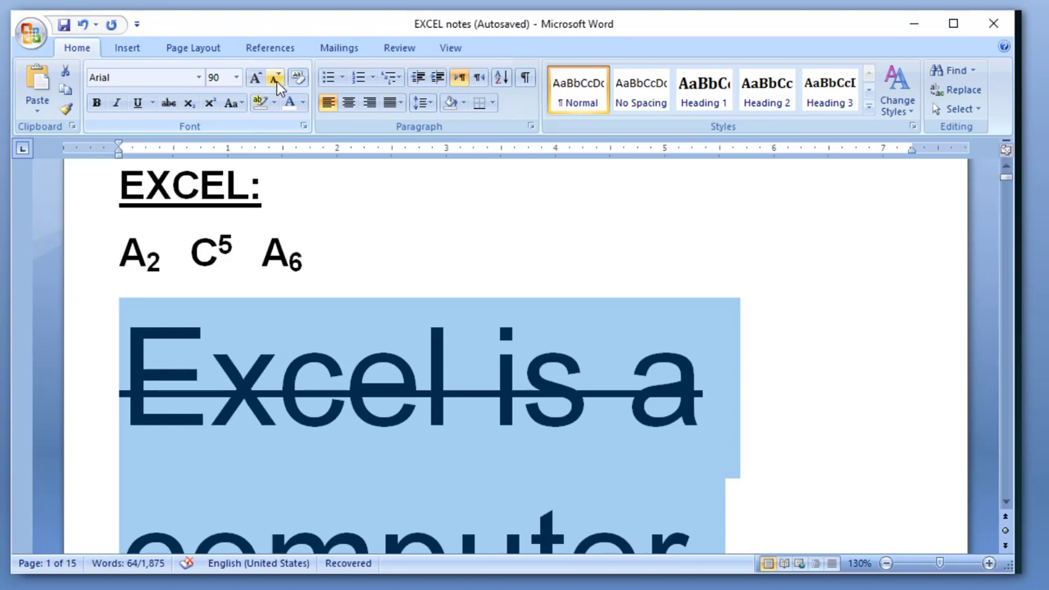
Reduce the selected first paragraph stepwise to font size 28 with Shrink Font
click(277, 79)
click(276, 79)
click(276, 80)
click(276, 79)
click(276, 80)
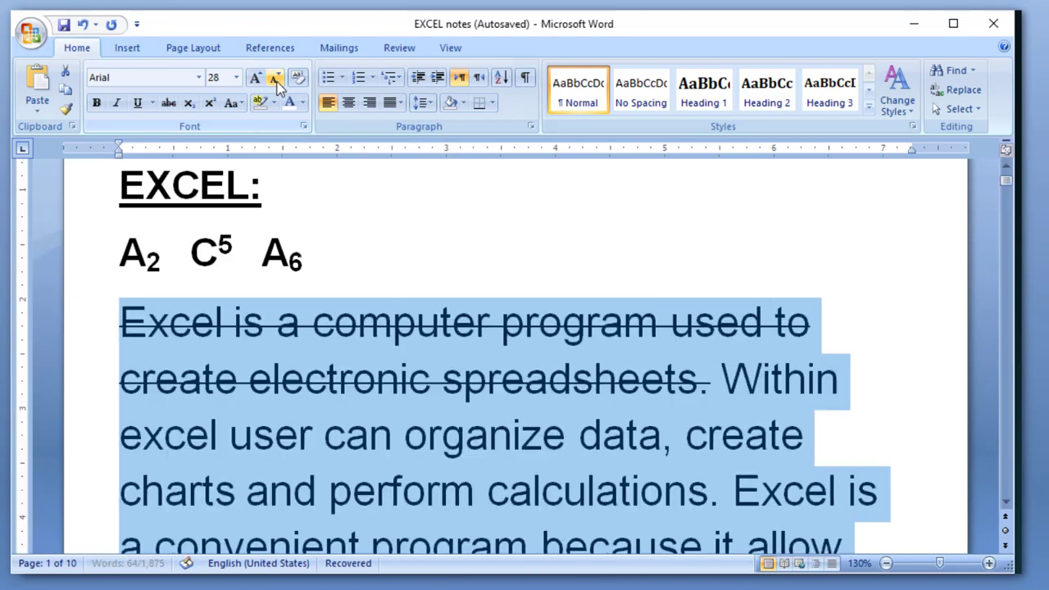
Reduce the selected first paragraph stepwise to font size 16 with Shrink Font
click(276, 79)
click(276, 80)
click(276, 80)
click(276, 80)
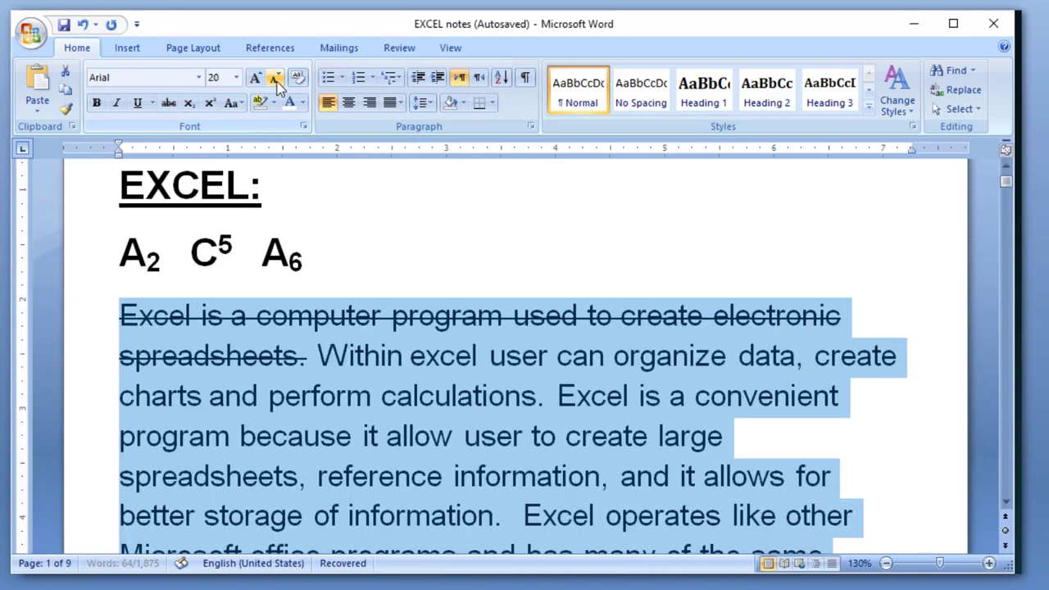
click(276, 79)
click(276, 80)
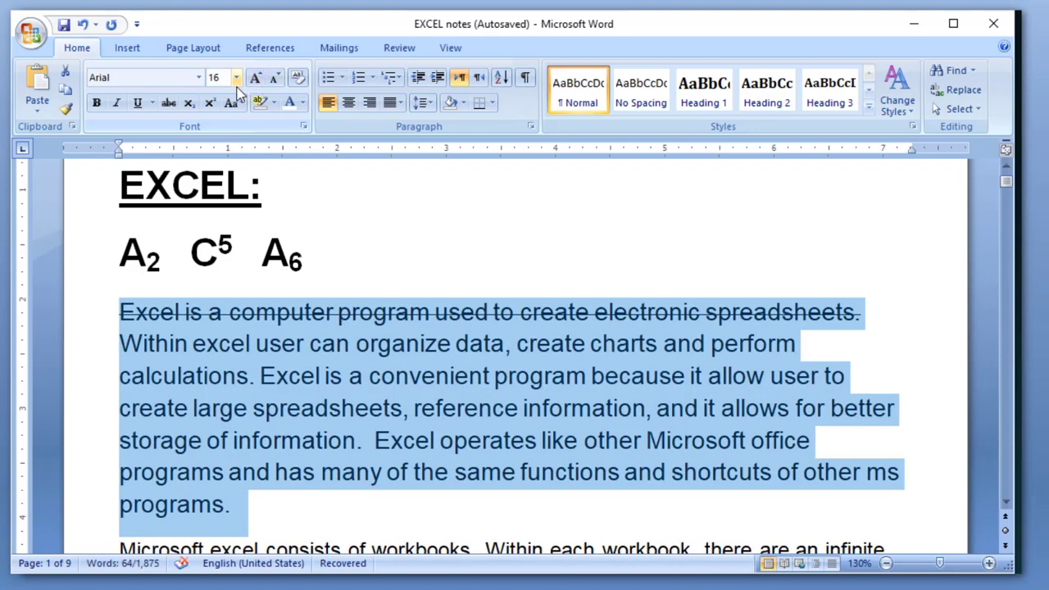
Set the selected first paragraph's font size to 26, change it to 18, and finally choose 11
click(236, 78)
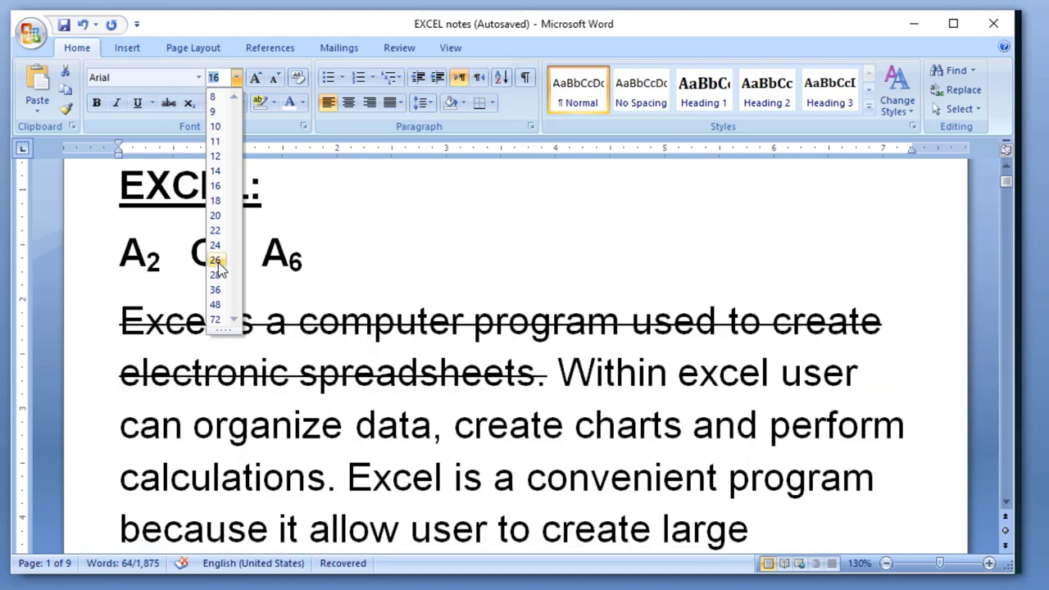
click(216, 260)
click(236, 78)
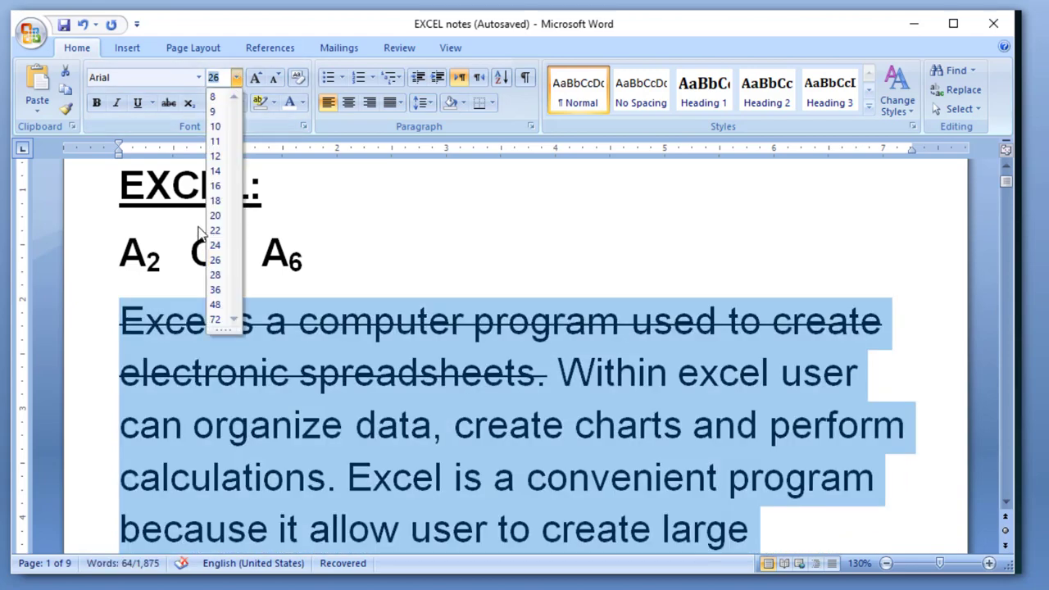
click(214, 201)
click(236, 78)
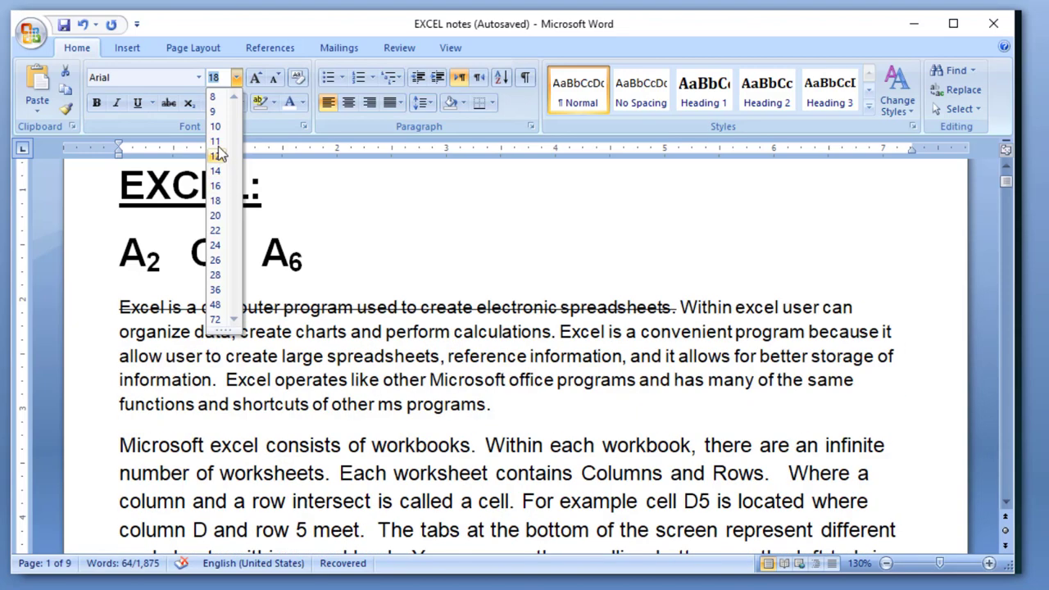
click(217, 141)
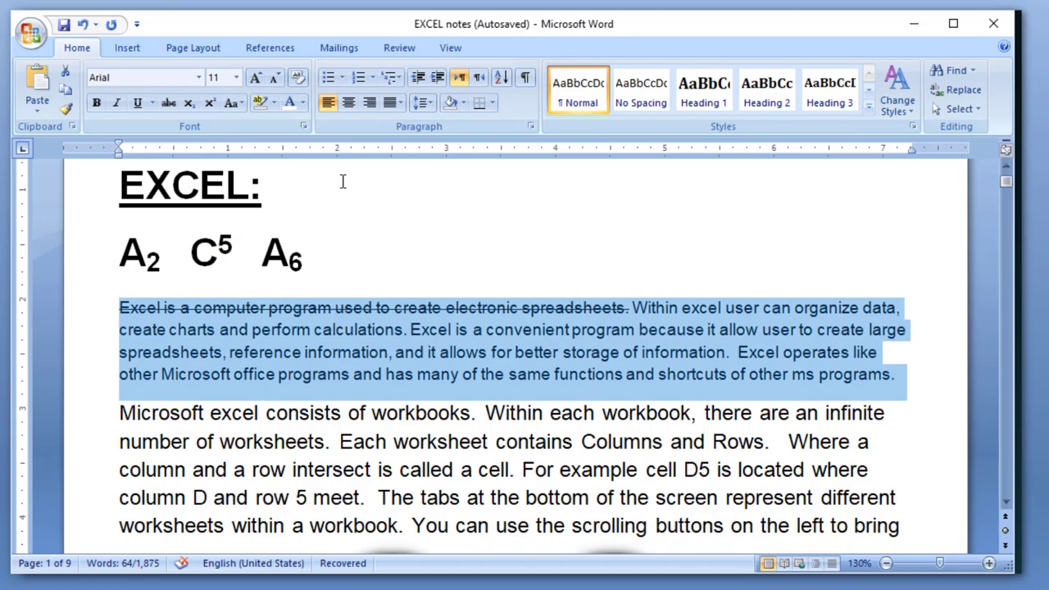
Highlight the selected first paragraph in yellow with the Text Highlight Color tool
click(272, 104)
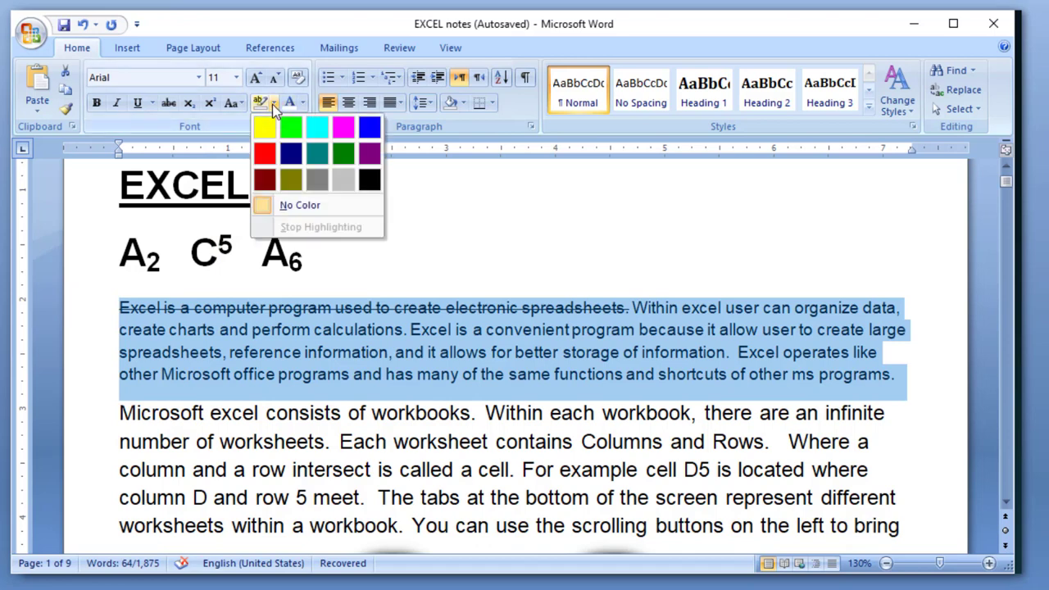
click(471, 178)
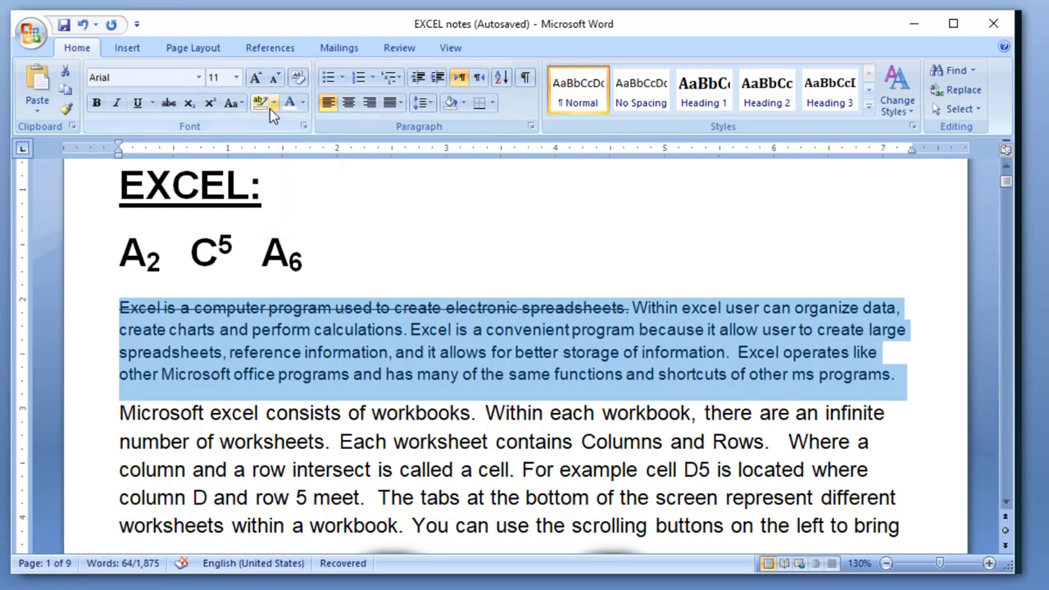
click(274, 104)
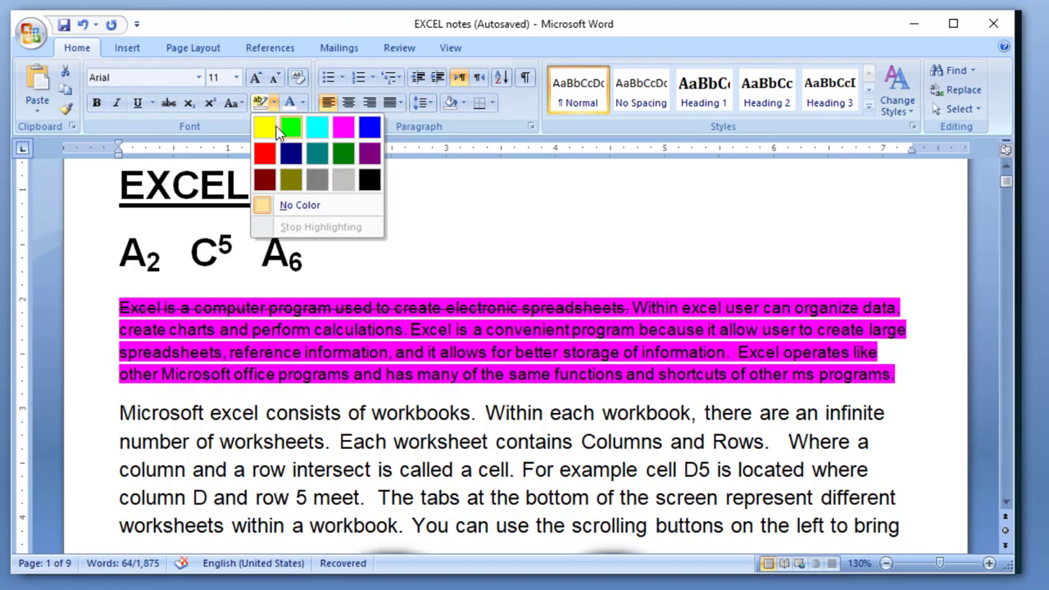
click(266, 129)
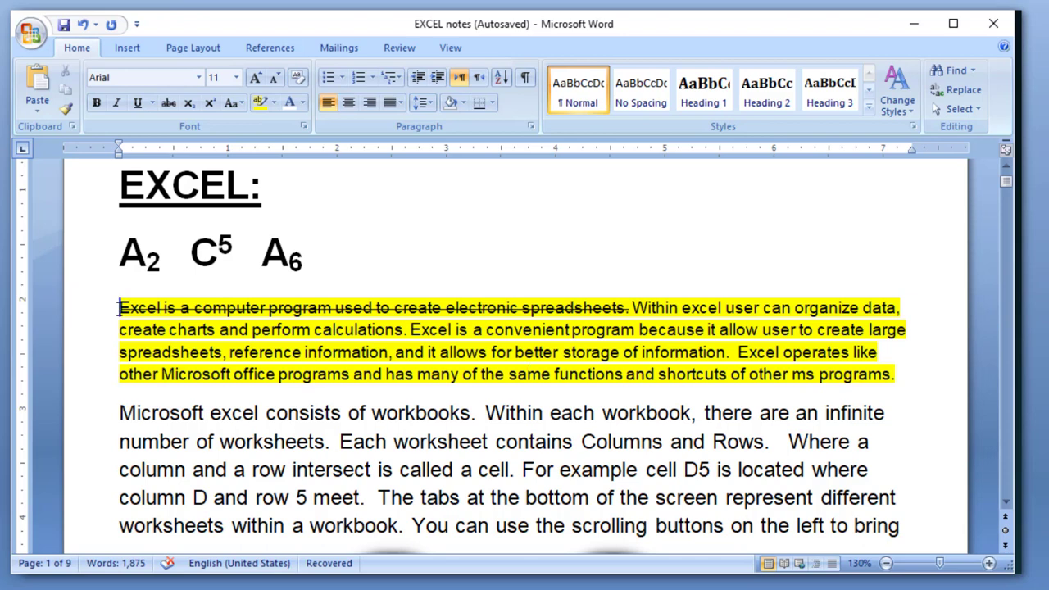
Remove the highlight from the whole first paragraph by setting its highlight to No Color
drag(119, 307, 909, 370)
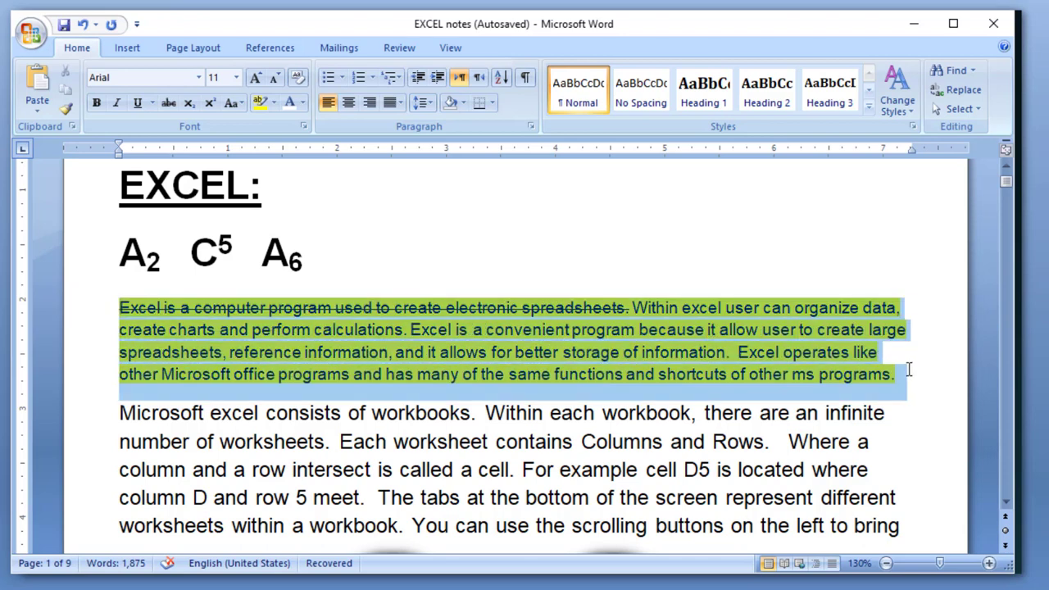
click(274, 102)
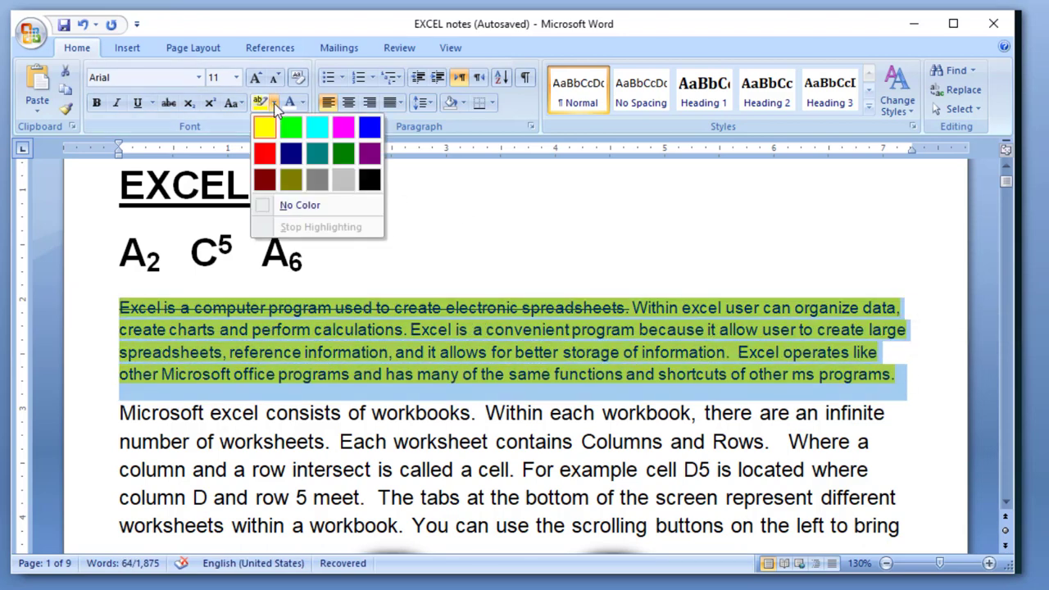
click(326, 208)
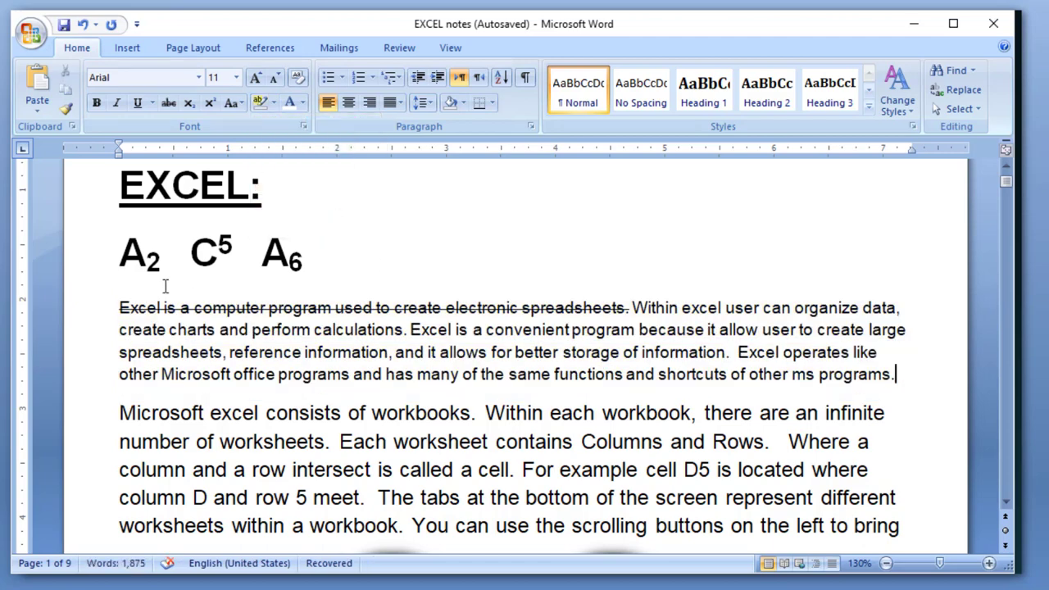
Clear all formatting from the first paragraph below the A, C, A line, leaving plain text
drag(119, 305, 896, 376)
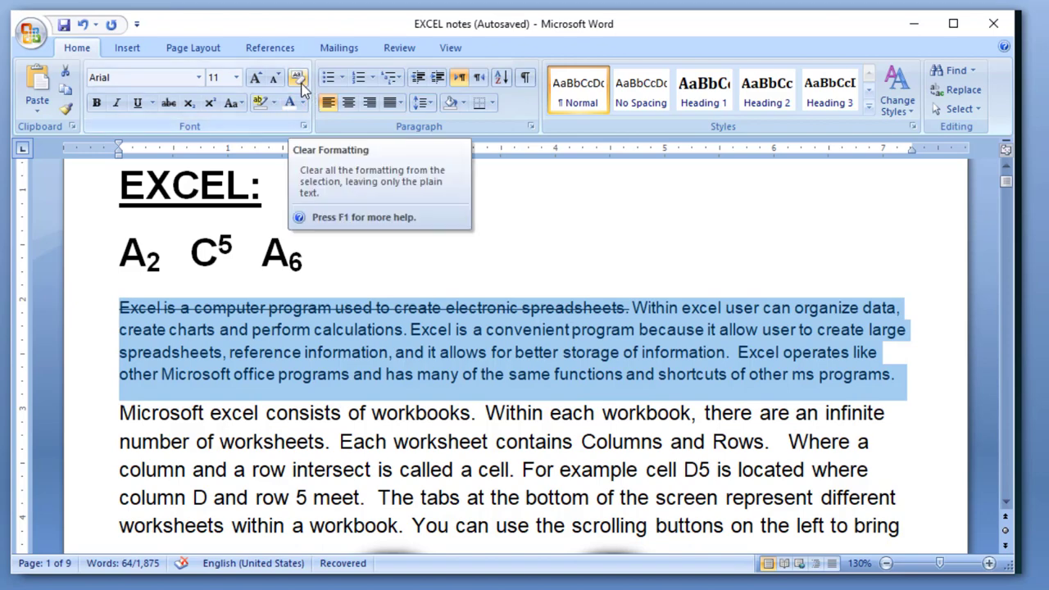
click(298, 80)
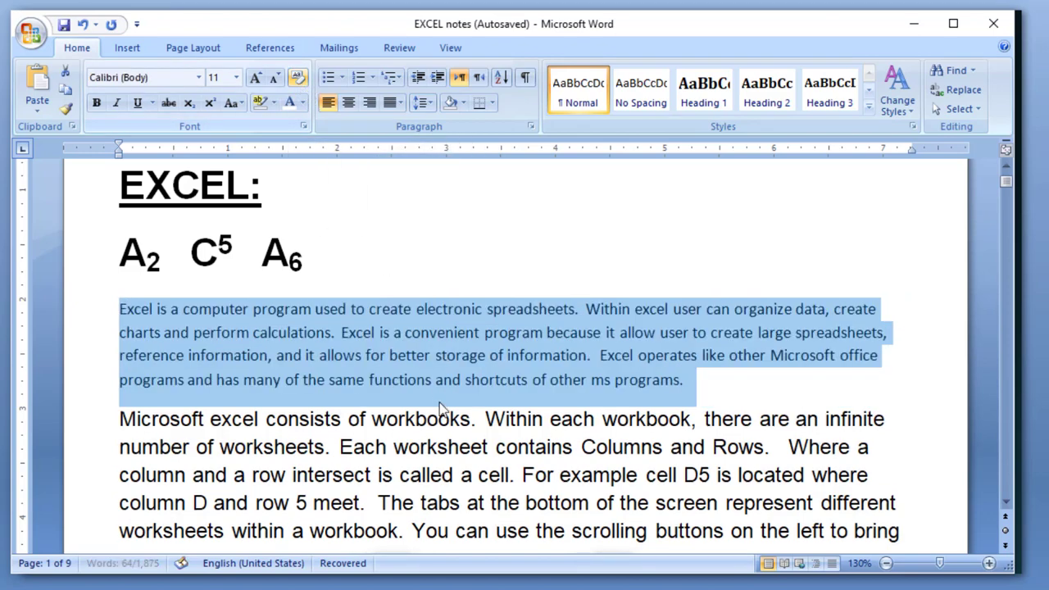
click(610, 451)
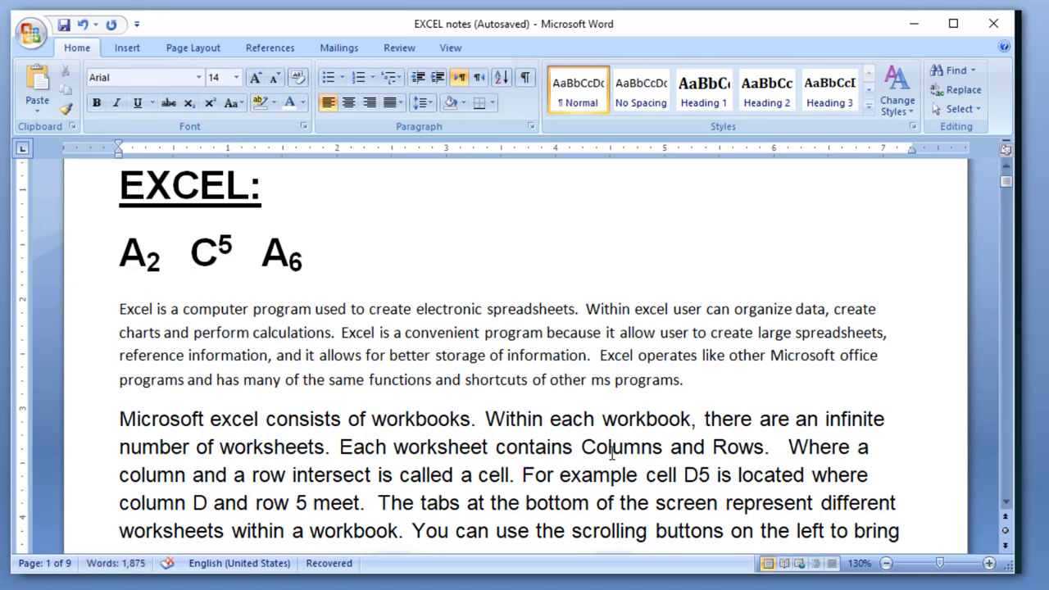
Color the first paragraph's text with the theme red, then apply the standard red instead
drag(120, 309, 779, 395)
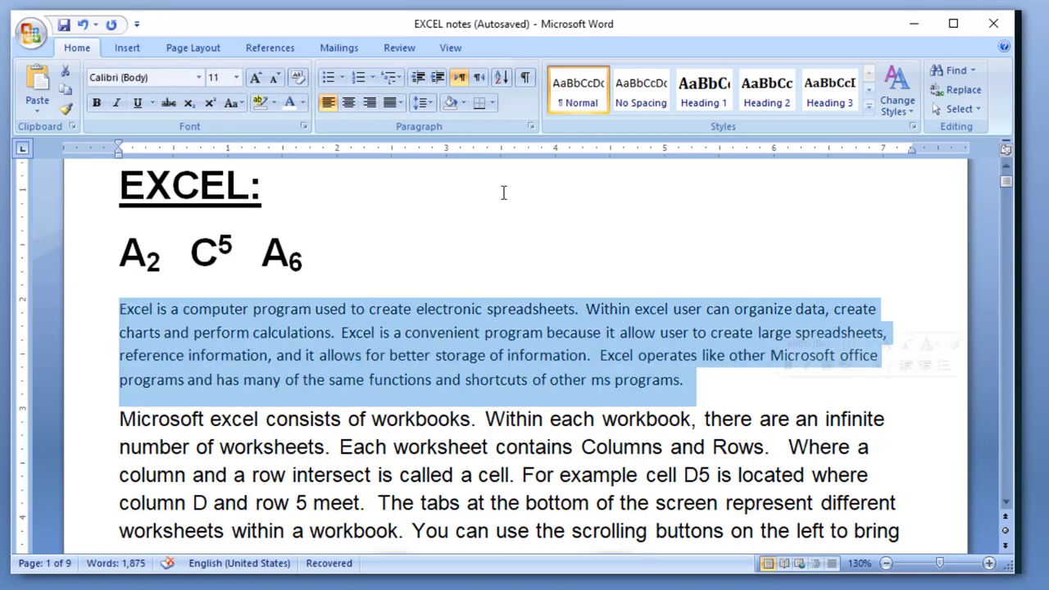
click(302, 104)
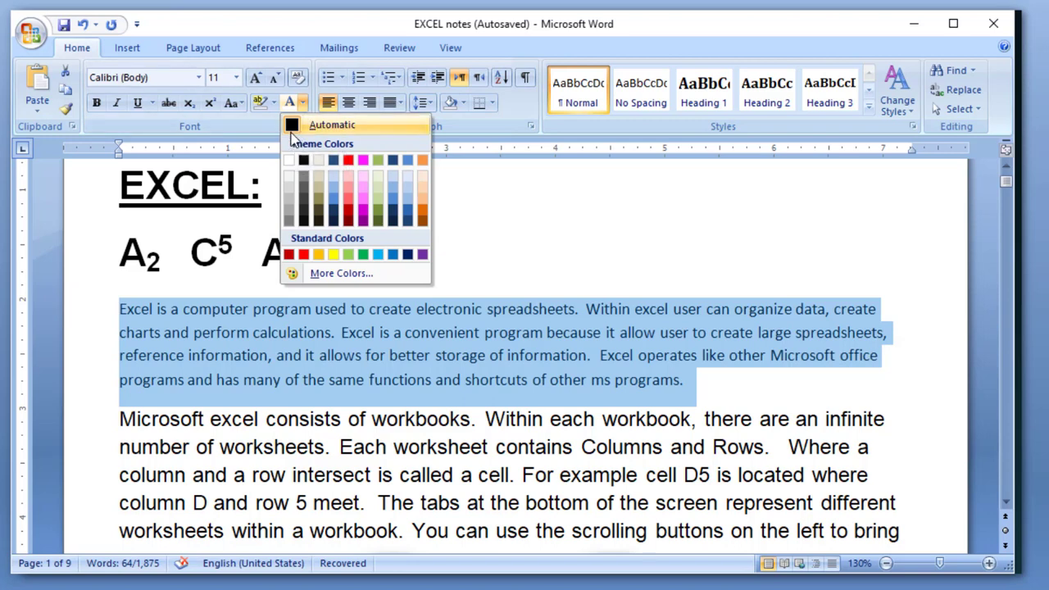
click(348, 161)
click(302, 102)
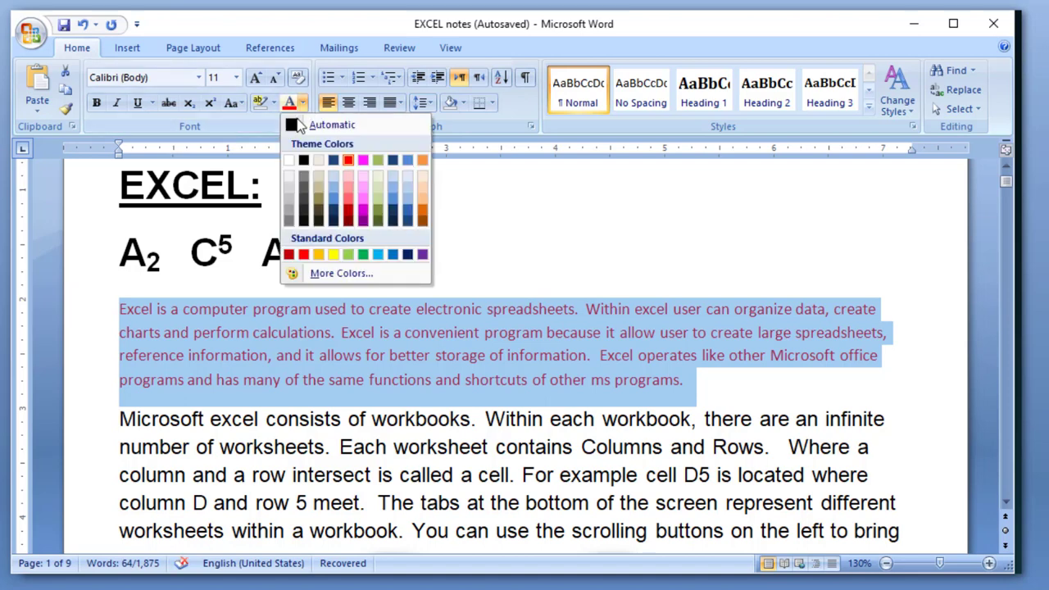
click(303, 254)
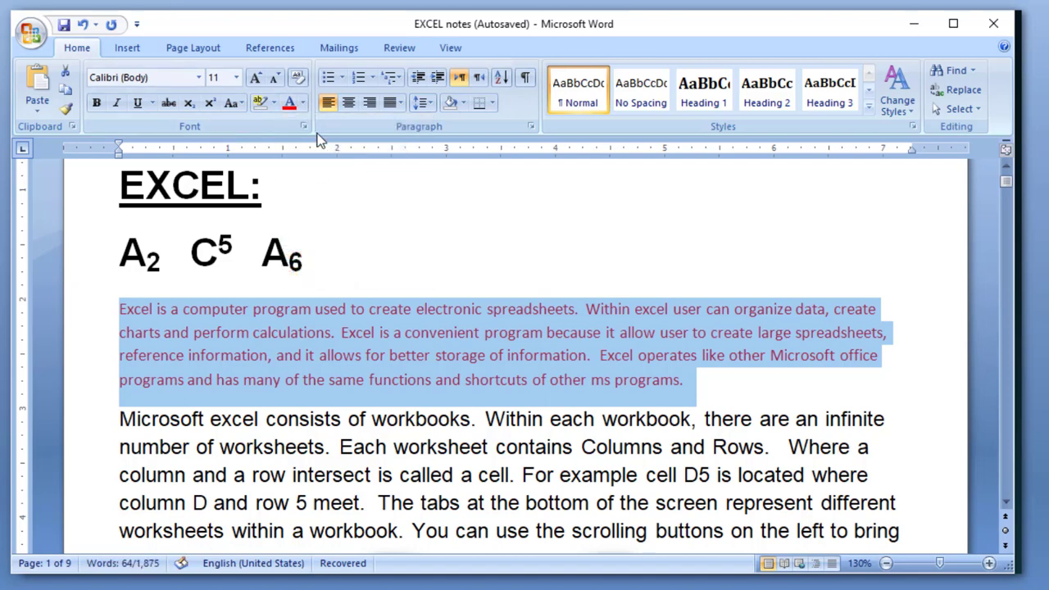
Change the first paragraph's font color to the standard light blue and deselect the text
click(303, 102)
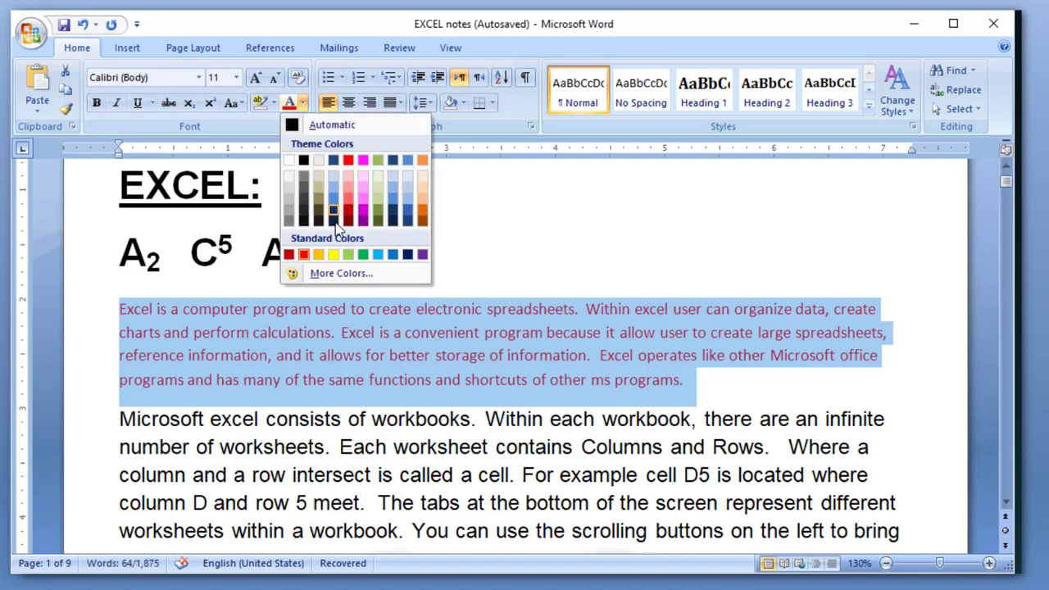
click(376, 255)
click(423, 259)
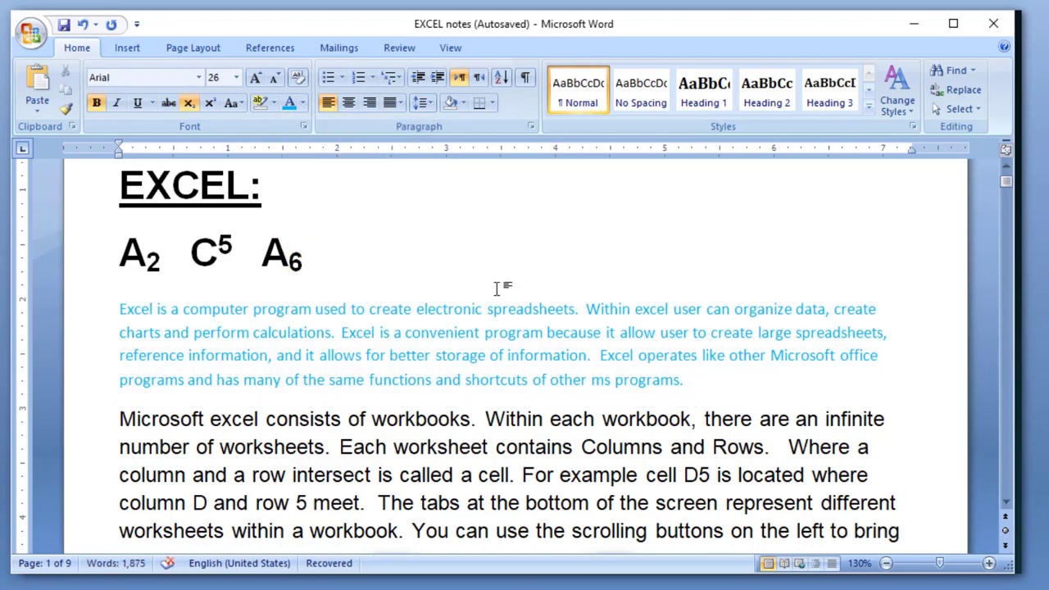
Set the whole first paragraph's font color back to Automatic
drag(695, 387, 127, 314)
click(303, 102)
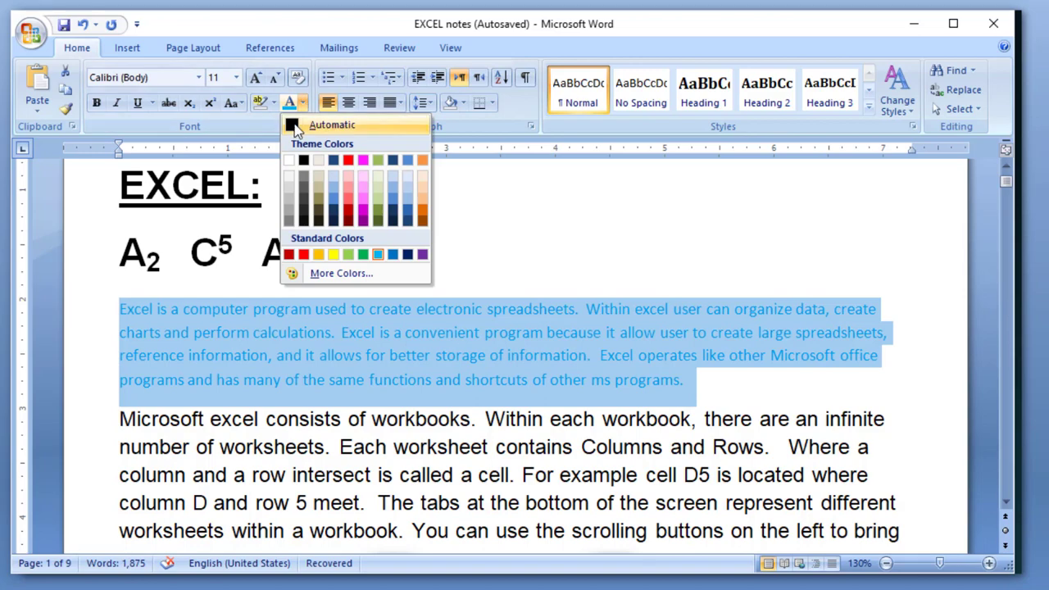
click(294, 129)
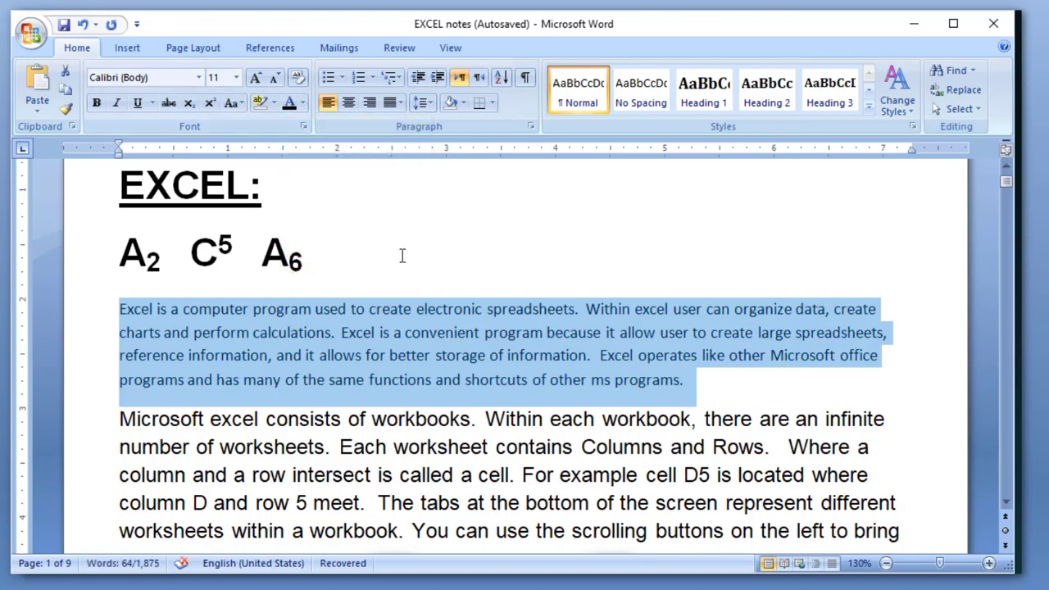